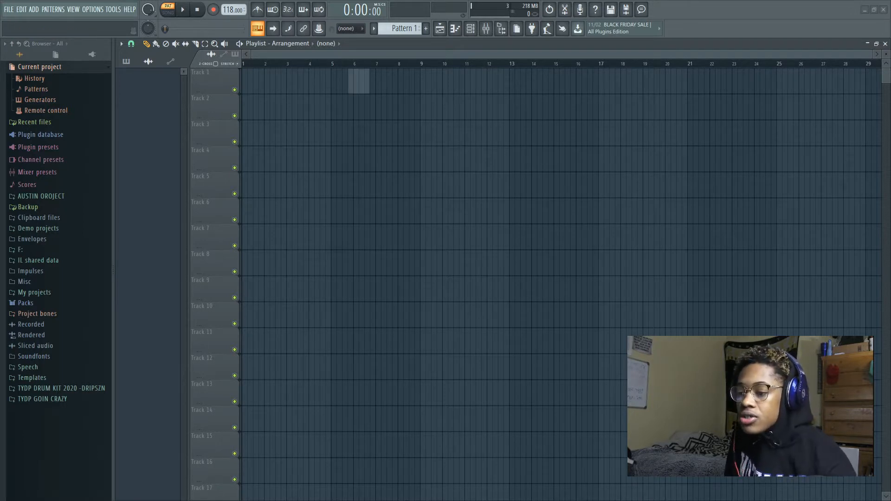
Step: Place the roddy ricch 118 Fm loop at bar 1 of Track 1 and play it back in song mode
left_click_drag(353, 82, 207, 86)
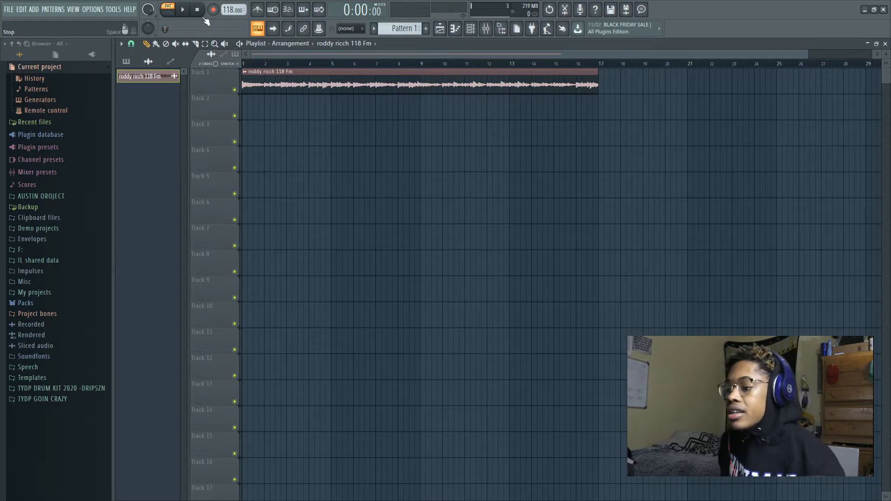
left_click(176, 17)
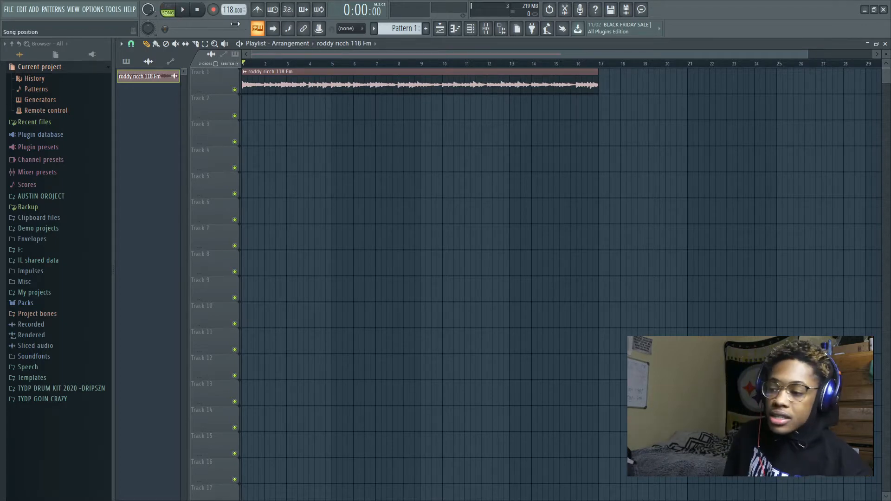
left_click(189, 9)
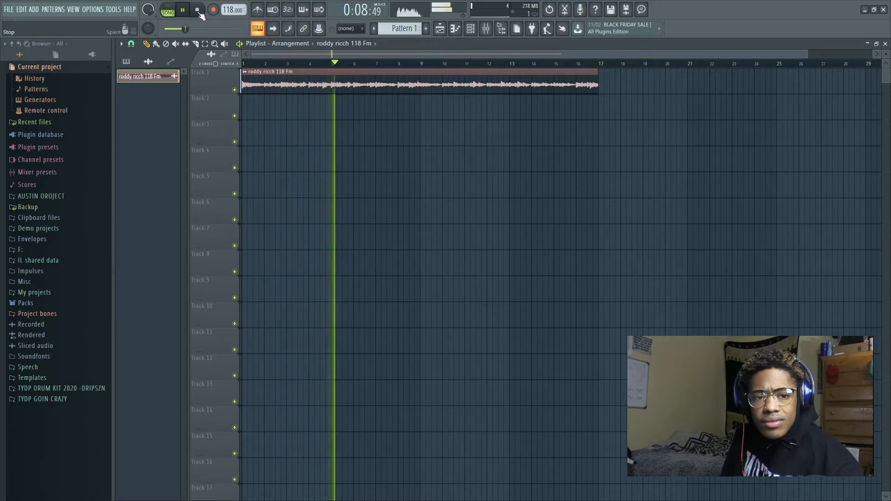
left_click(199, 10)
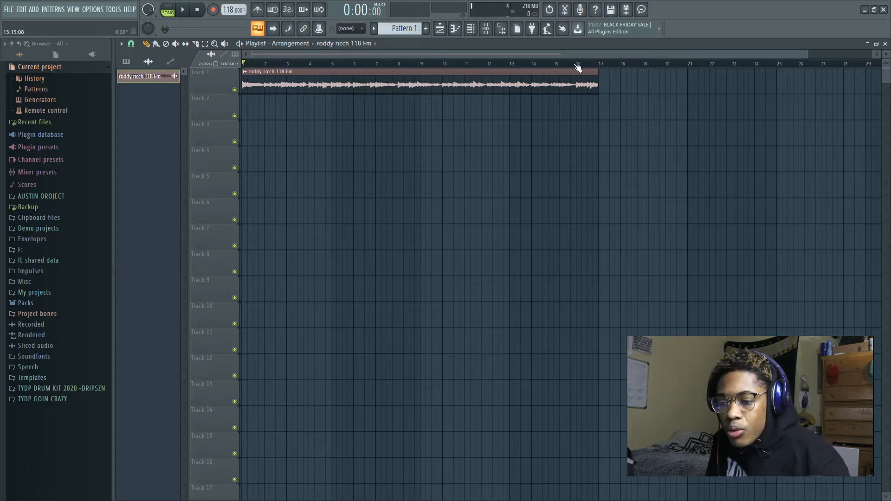
Step: Add shawty hat from the TYDP DRUM KIT 2020 hi-hats folder to the channel rack and delete the default Sampler channel
key("F6")
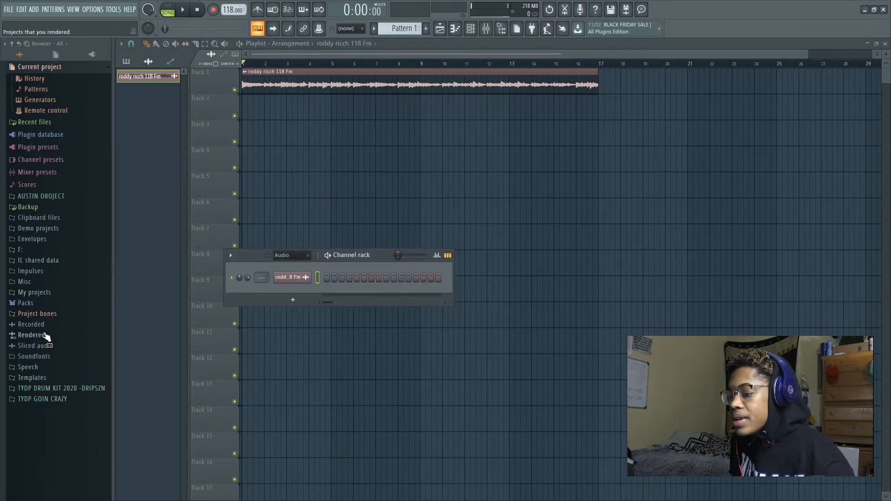
left_click(65, 389)
scroll(74, 381, "down", 5)
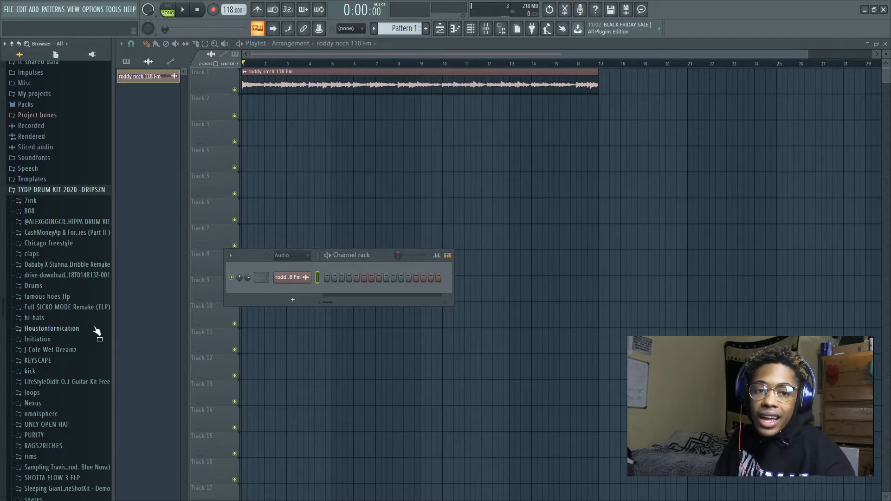
scroll(96, 323, "down", 1)
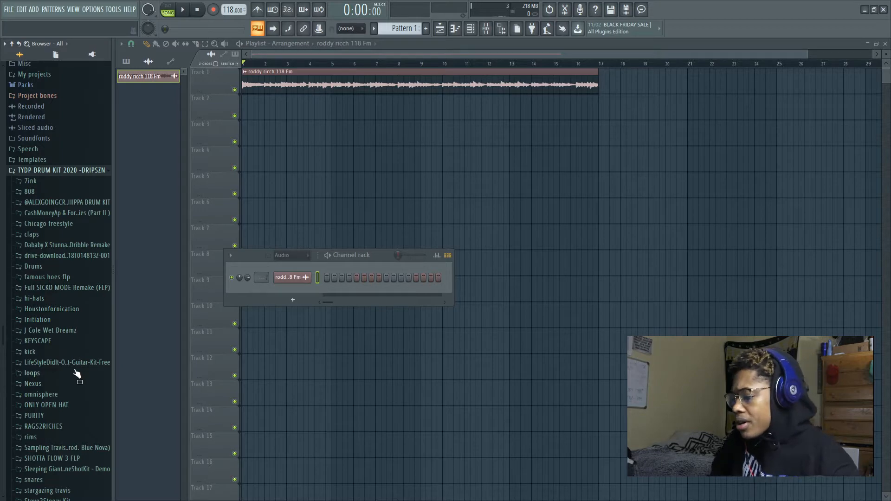
scroll(77, 375, "down", 1)
left_click(59, 282)
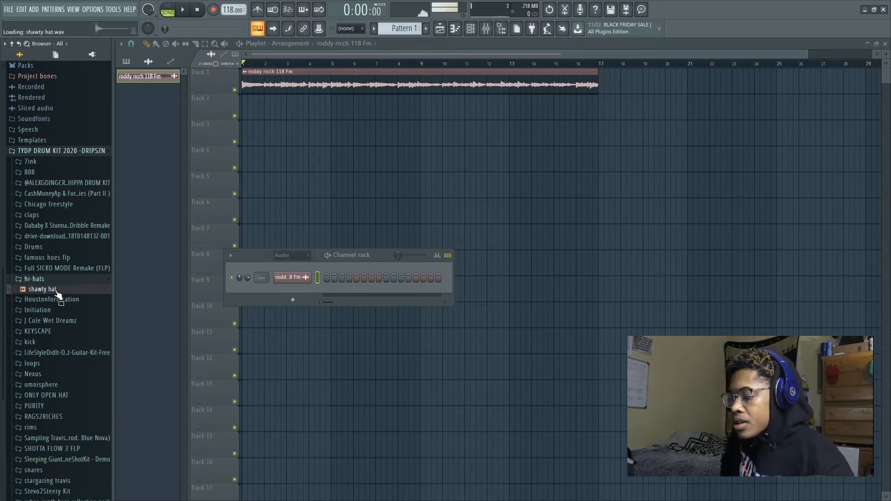
left_click_drag(57, 290, 283, 291)
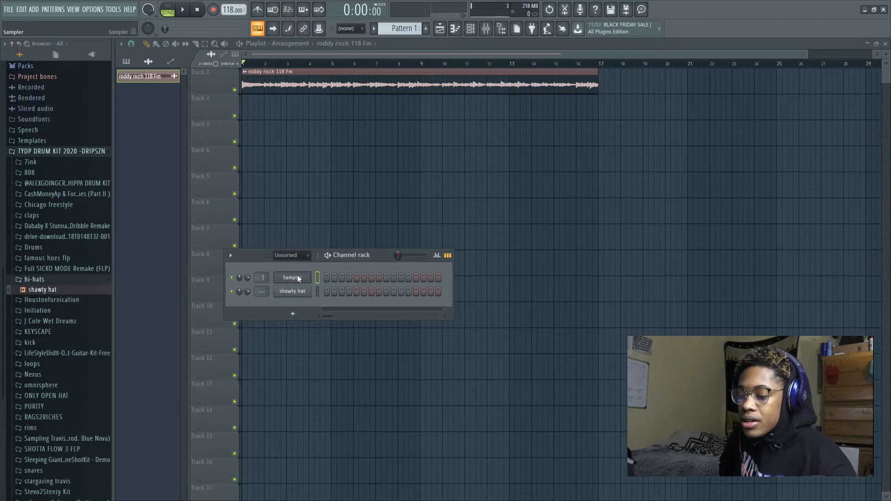
key("alt+Delete")
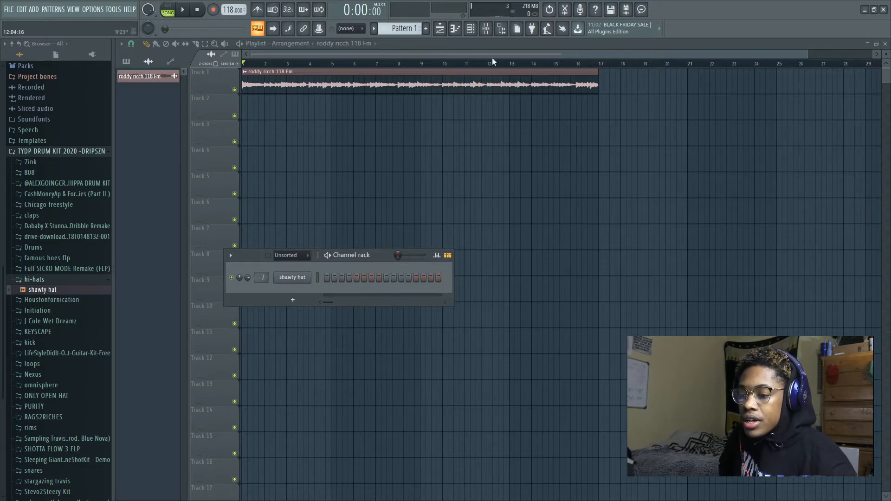
Step: Check the channel settings of the roddy ricch 118 Fm audio clip and close them
double_click(491, 72)
left_click(414, 123)
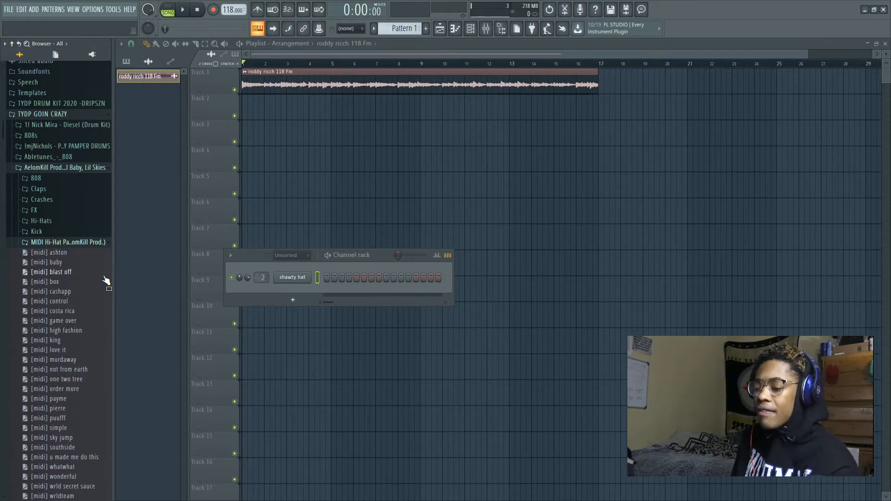
Step: Load the "not from earth" pattern from the MIDI Hi-Hat folder into the shawty hat channel
scroll(65, 292, "down", 4)
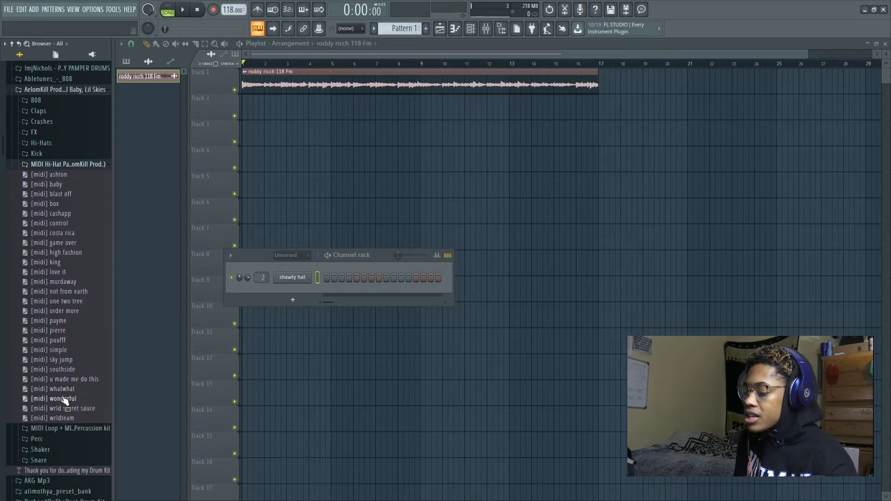
left_click_drag(64, 294, 133, 285)
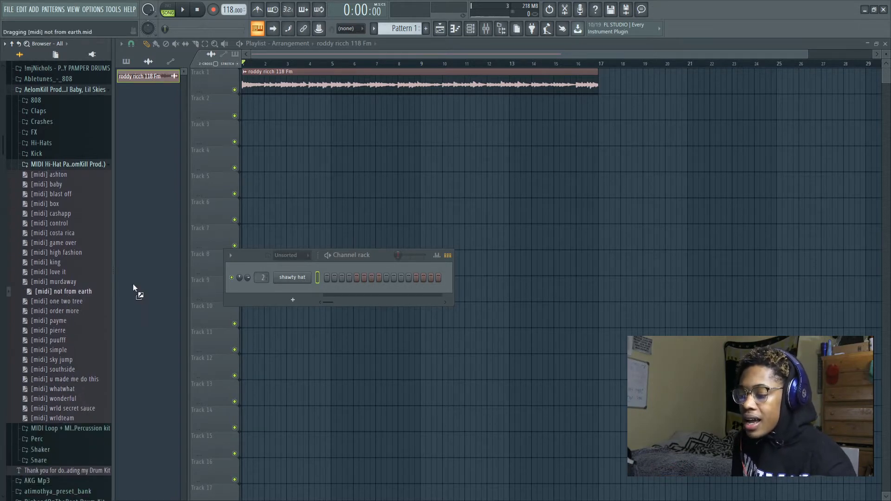
left_click_drag(350, 277, 352, 278)
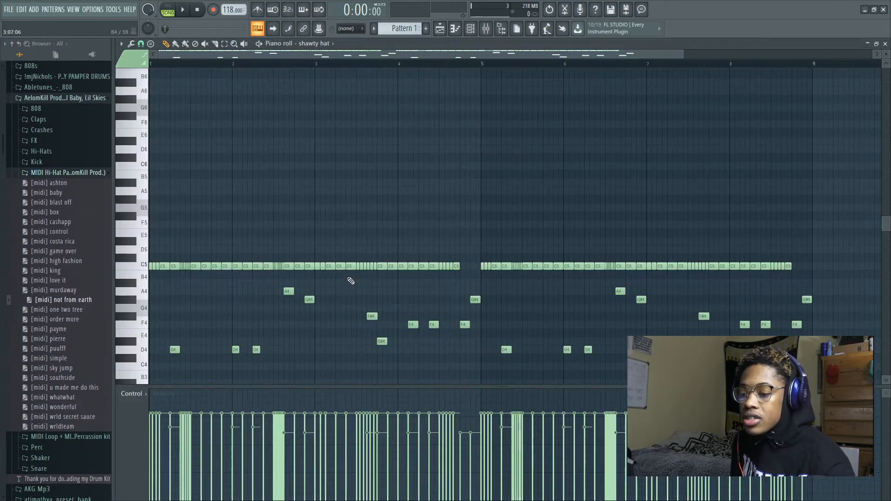
Step: Audition the imported shawty hat notes in pattern mode
left_click_drag(682, 51, 780, 52)
scroll(716, 201, "down", 3)
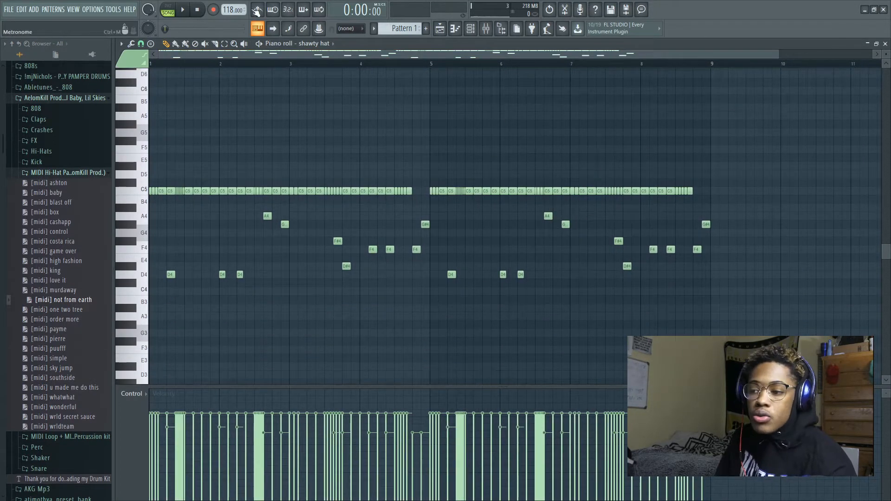
left_click(169, 8)
left_click(184, 9)
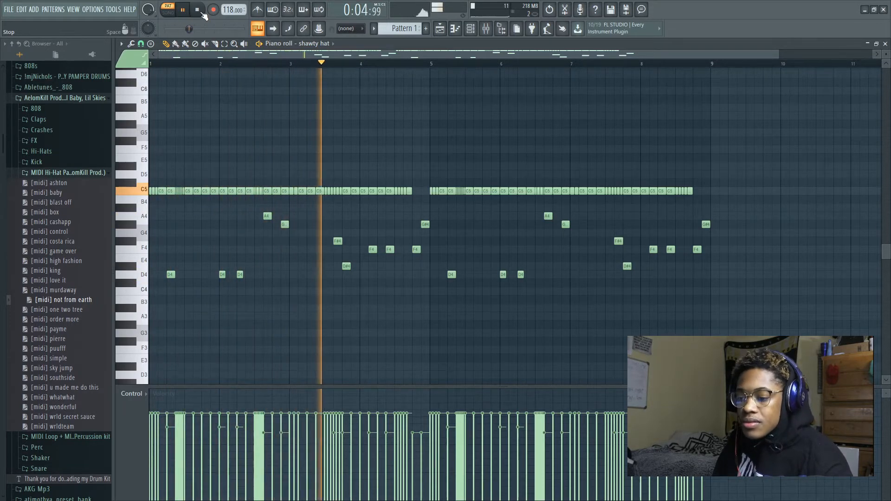
left_click(203, 12)
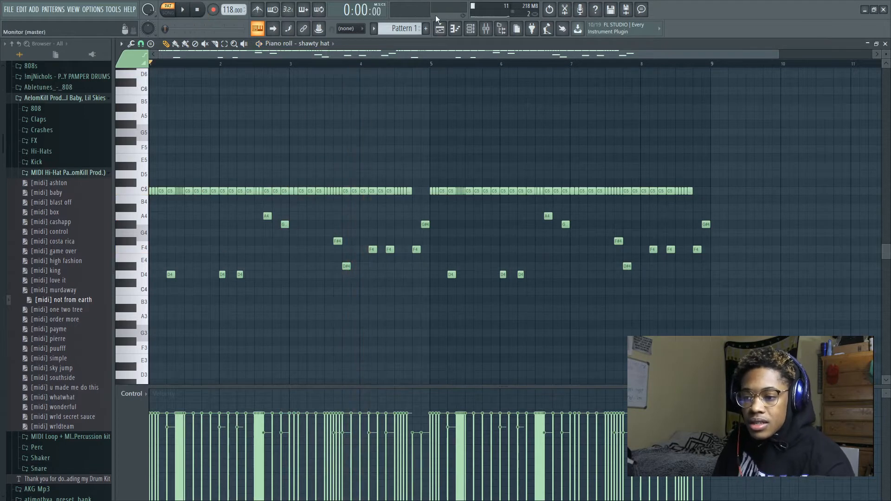
Step: Remove the stray audio clip from Track 2 and place Pattern 1 there twice, at bars 1 and 9
left_click(456, 29)
left_click(375, 110)
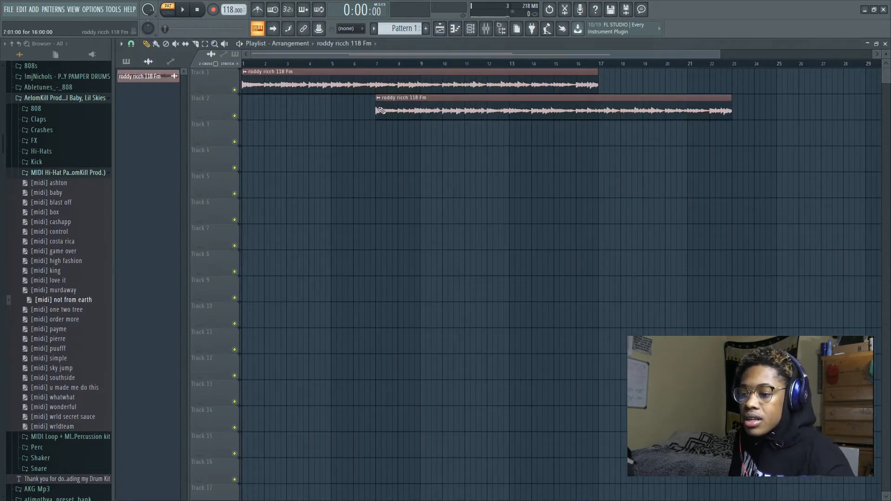
right_click(425, 111)
left_click(402, 29)
left_click(403, 101)
left_click_drag(403, 102, 134, 104)
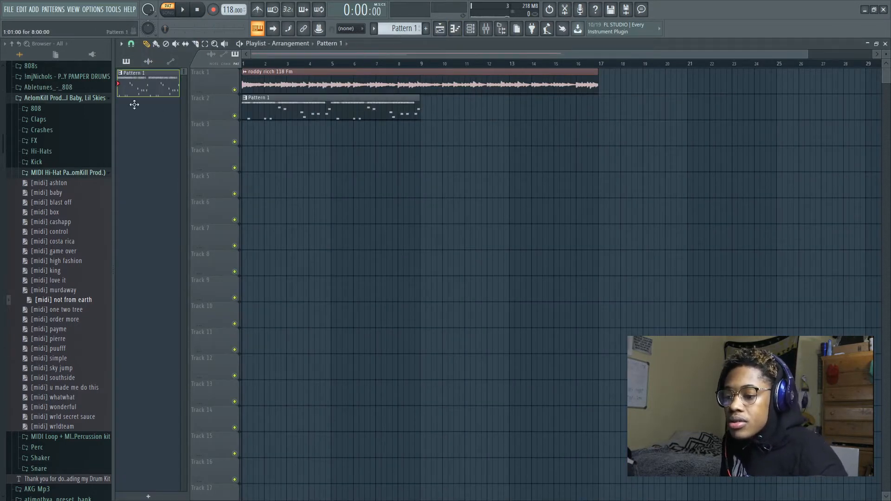
left_click(422, 108)
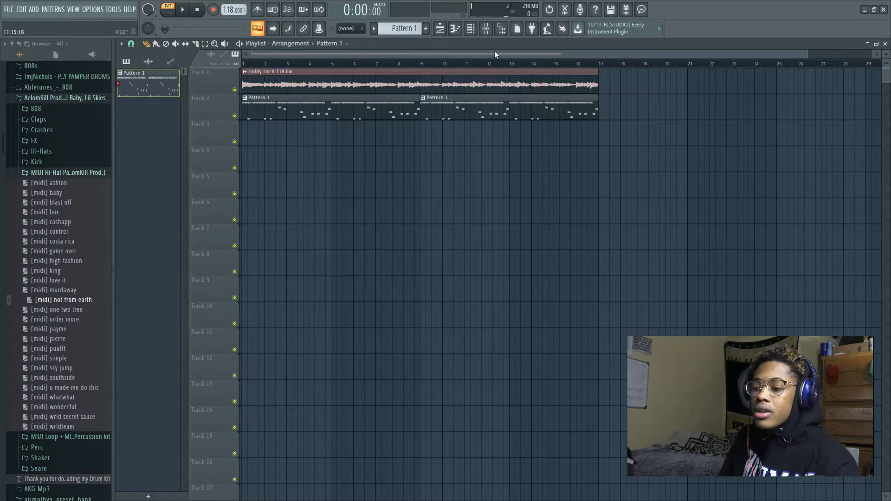
Step: Add basic clap from the TYDP DRUM KIT 2020 claps folder to the channel rack below shawty hat
left_click(476, 33)
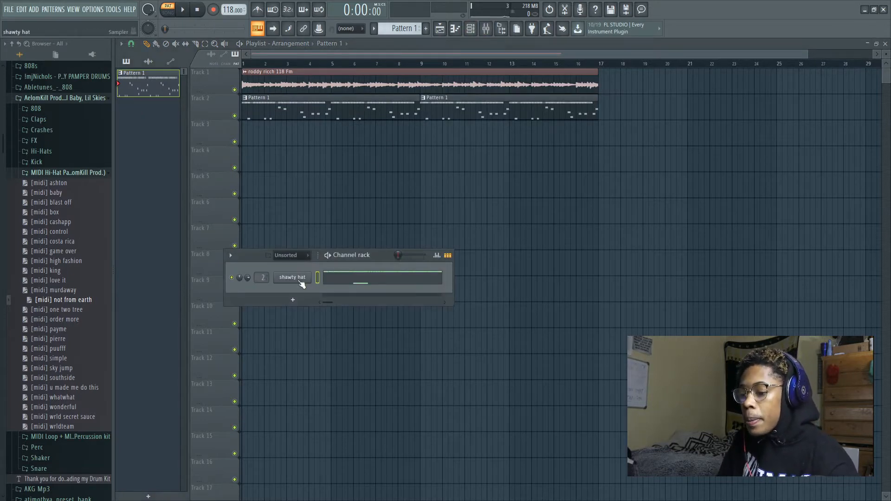
left_click(92, 174)
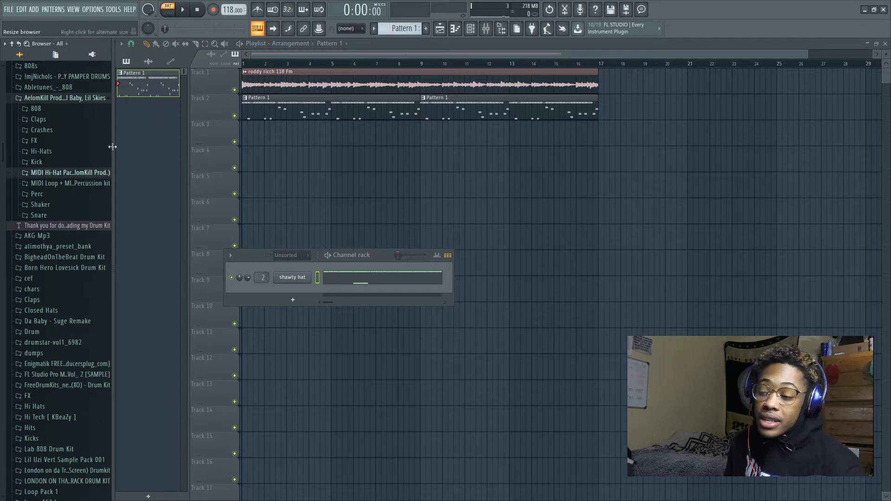
scroll(59, 223, "up", 3)
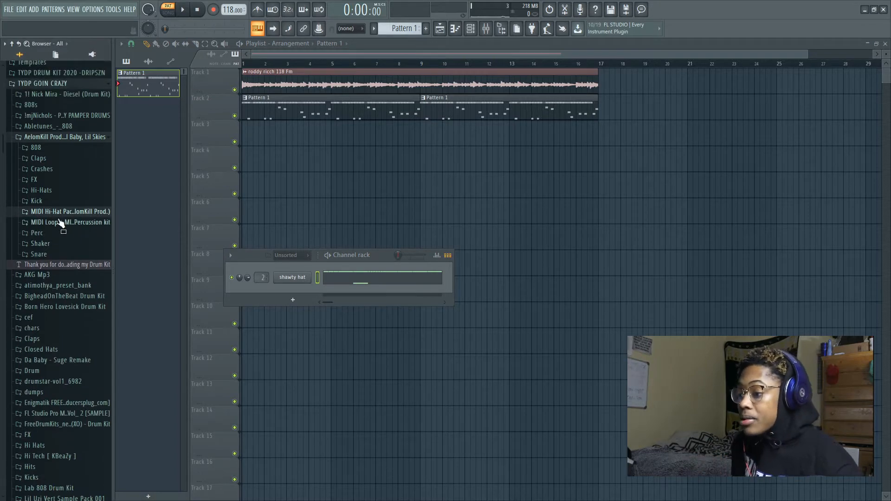
scroll(70, 128, "up", 3)
left_click(71, 132)
scroll(82, 309, "down", 3)
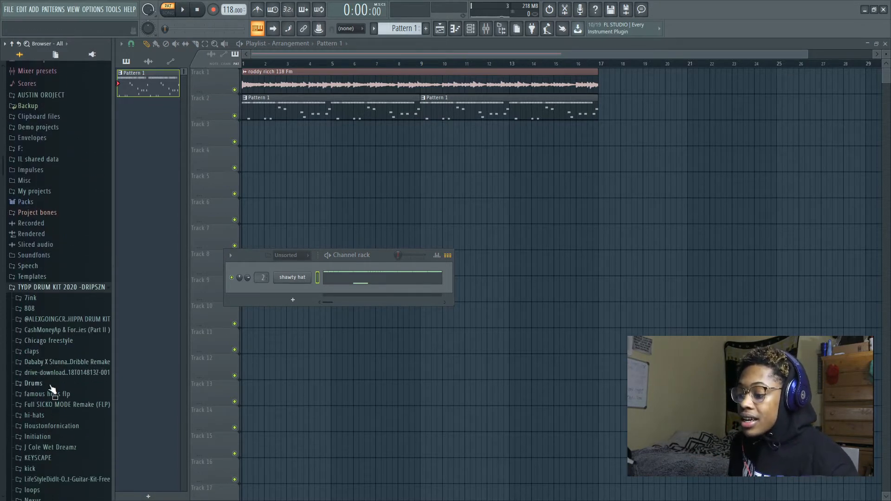
left_click(47, 352)
left_click(55, 373)
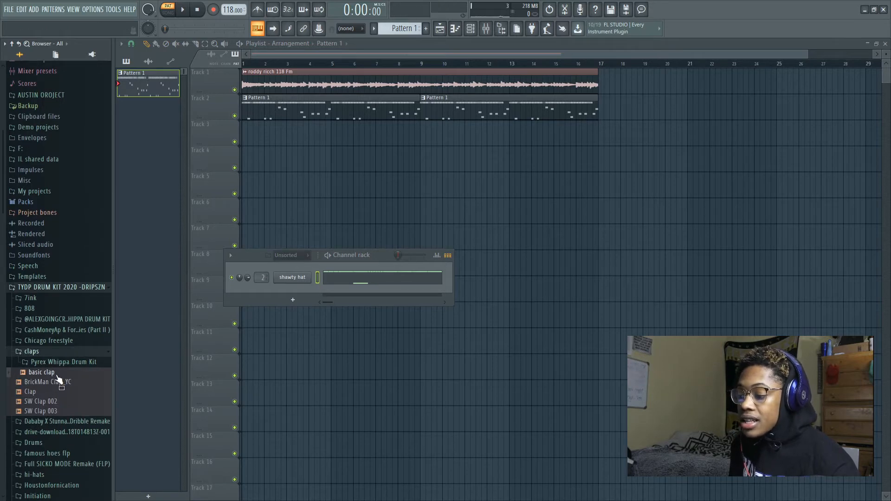
left_click_drag(56, 381, 294, 289)
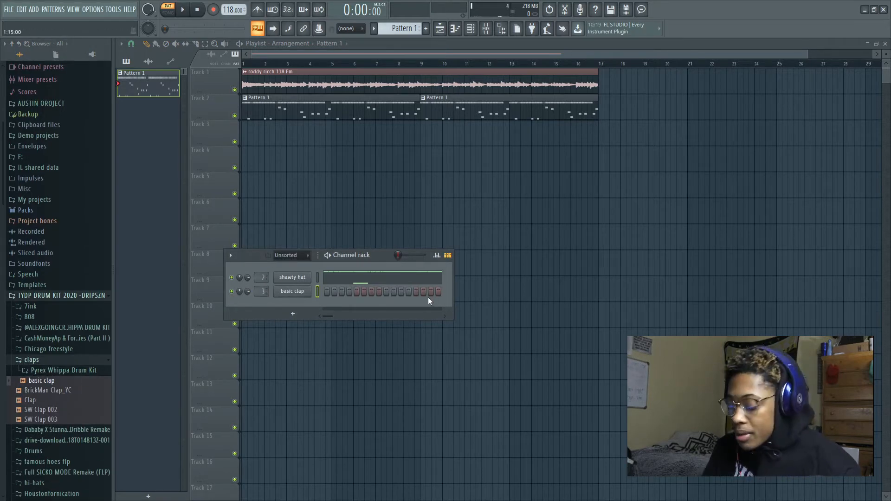
Step: Widen the channel rack and program basic clap hits on steps 9, 25, 41 and 57, adding further hits in the remaining bars
key("space")
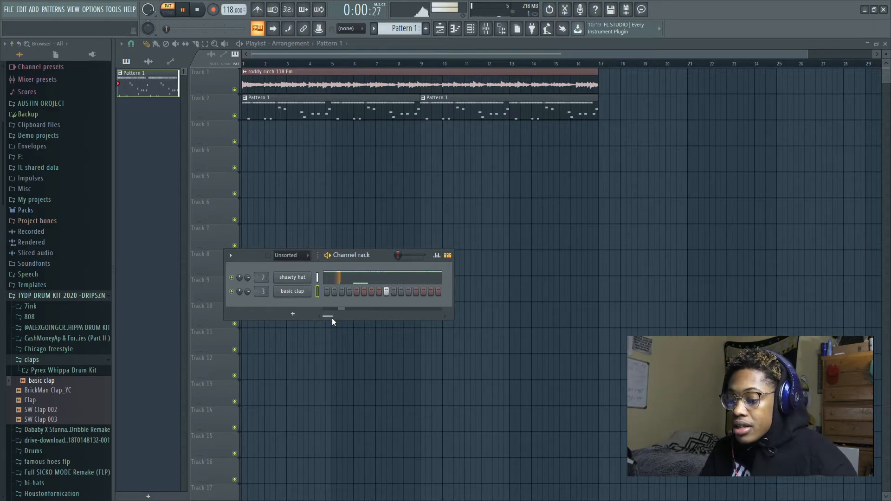
key("space")
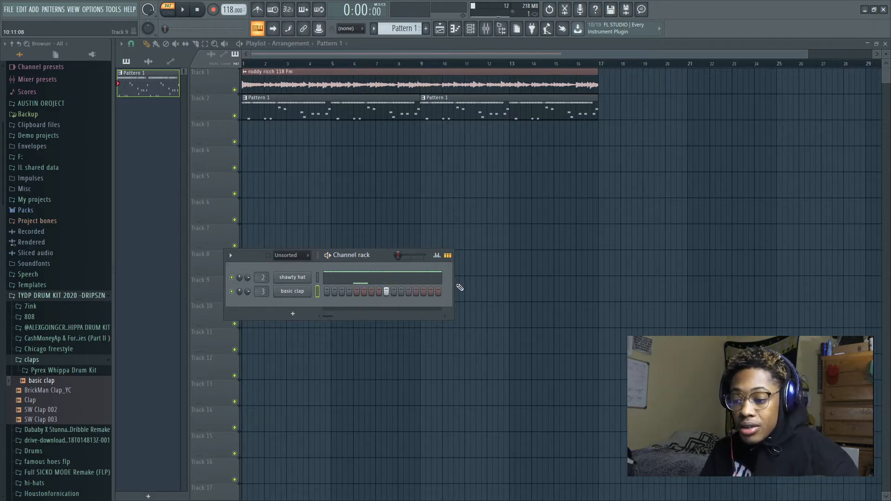
left_click_drag(453, 283, 772, 286)
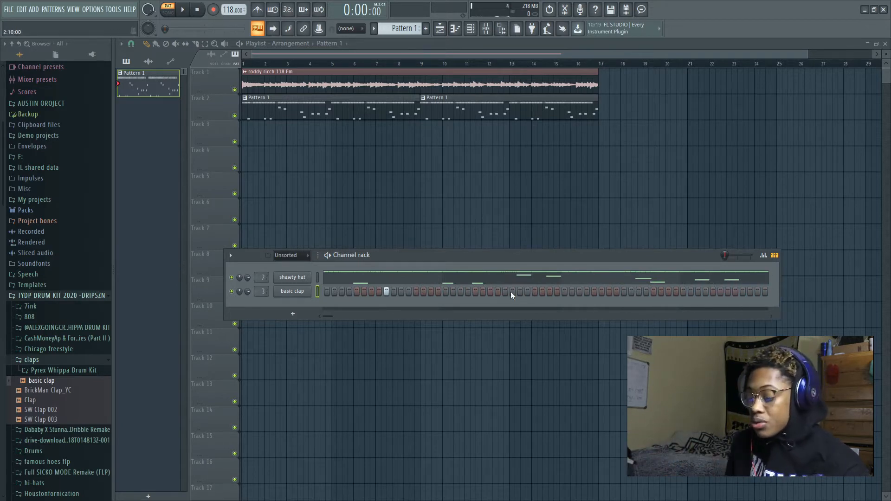
left_click(744, 291)
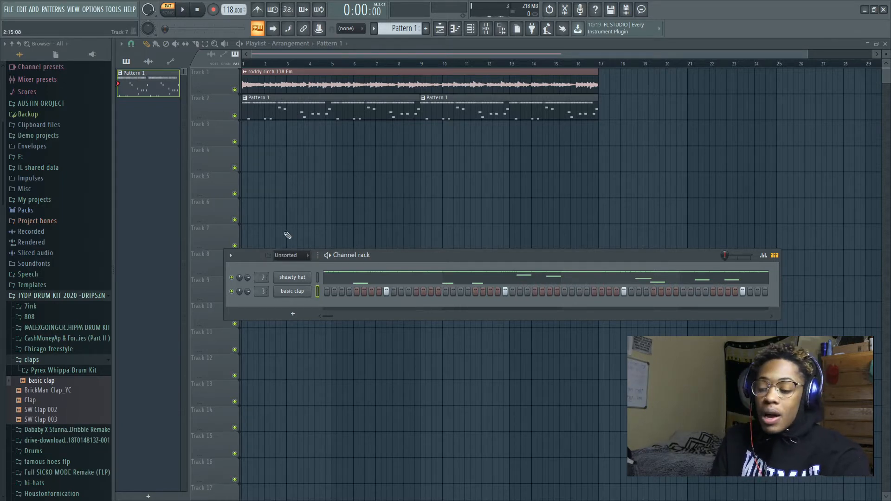
left_click_drag(330, 314, 279, 285)
left_click(572, 291)
left_click(691, 291)
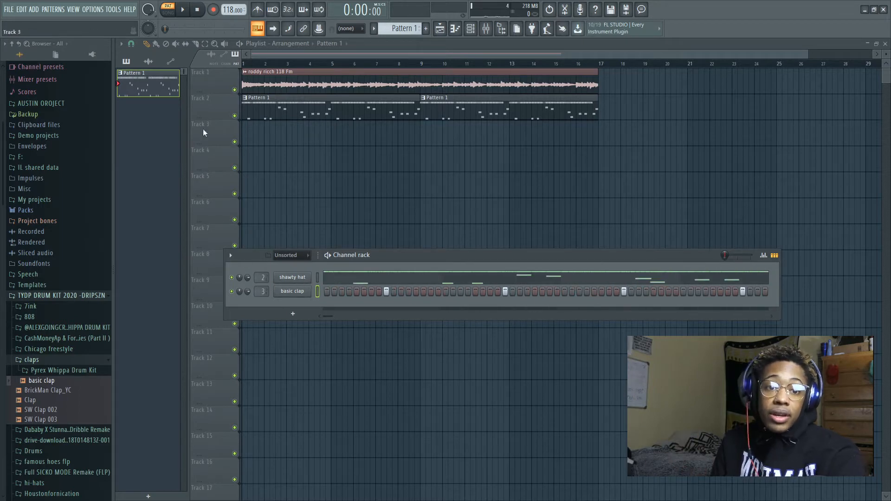
Step: Play Pattern 1 with its hats and claps, and play the full arrangement in song mode
key("space")
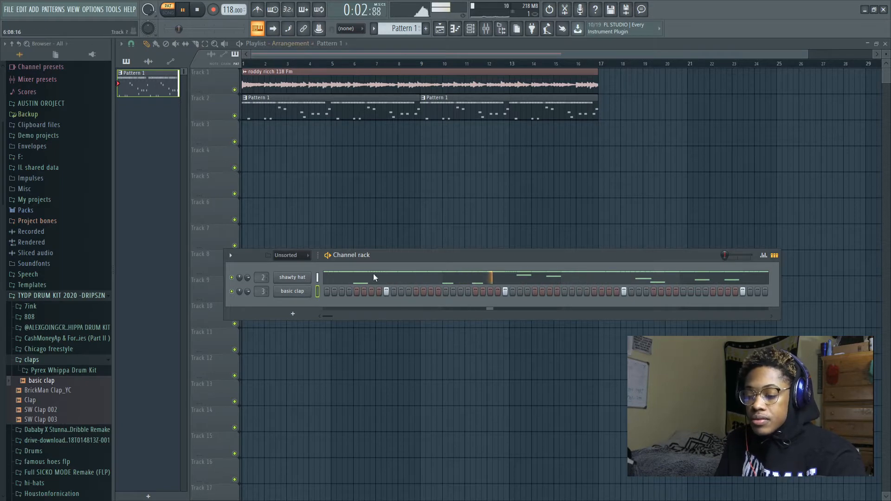
left_click(204, 9)
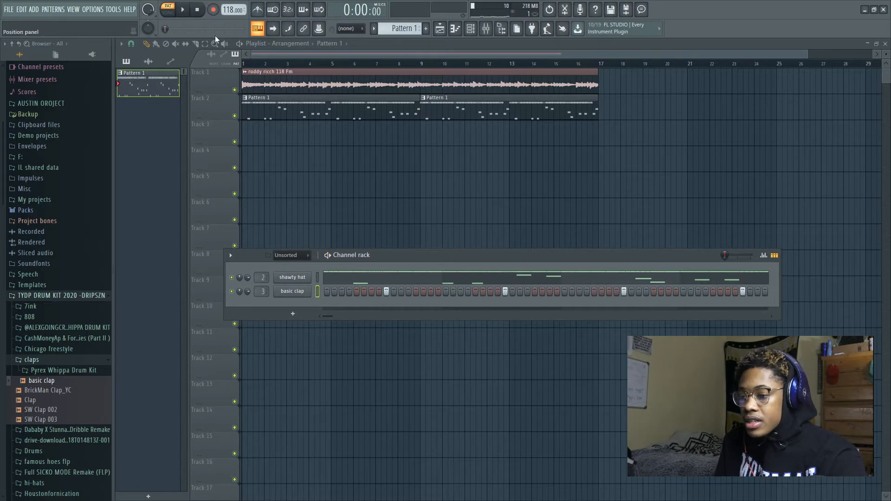
left_click(169, 12)
left_click(183, 10)
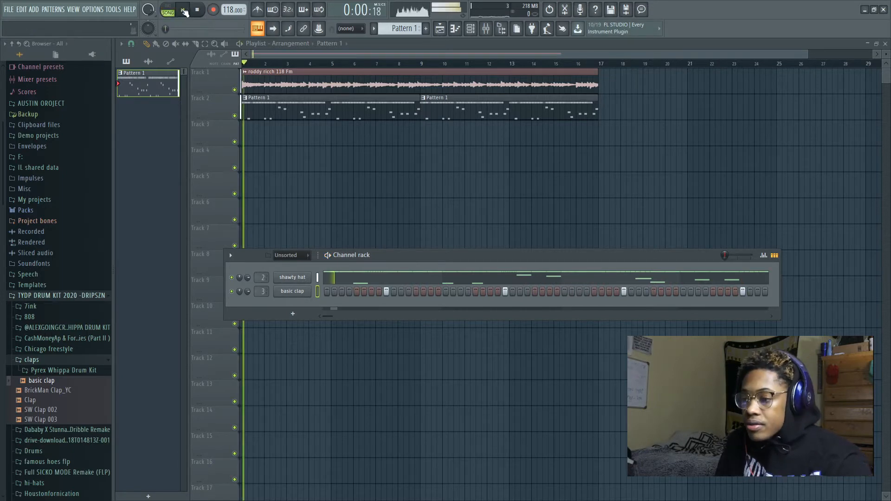
Step: View the channel settings of the roddy ricch 118 Fm clip and stop playback
double_click(302, 83)
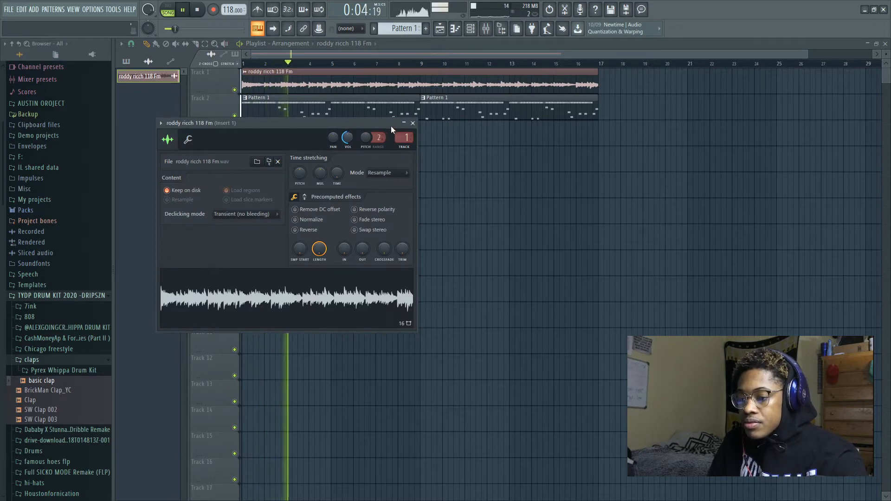
left_click(412, 124)
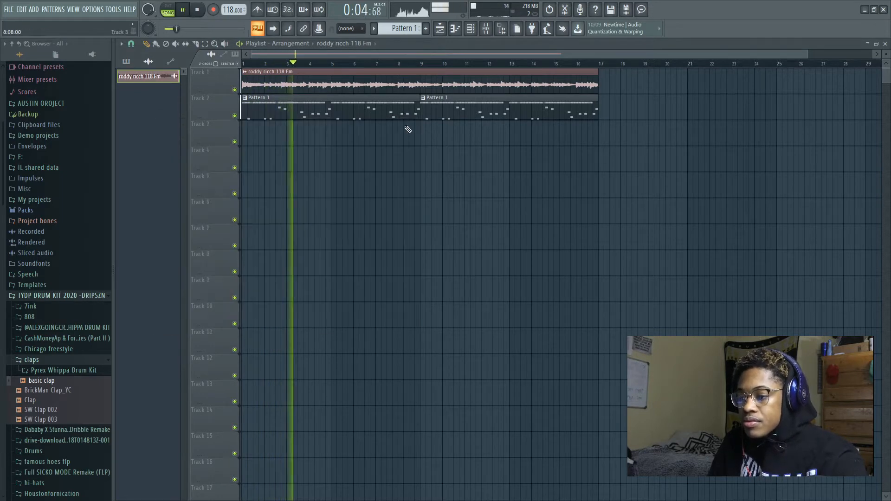
left_click(197, 10)
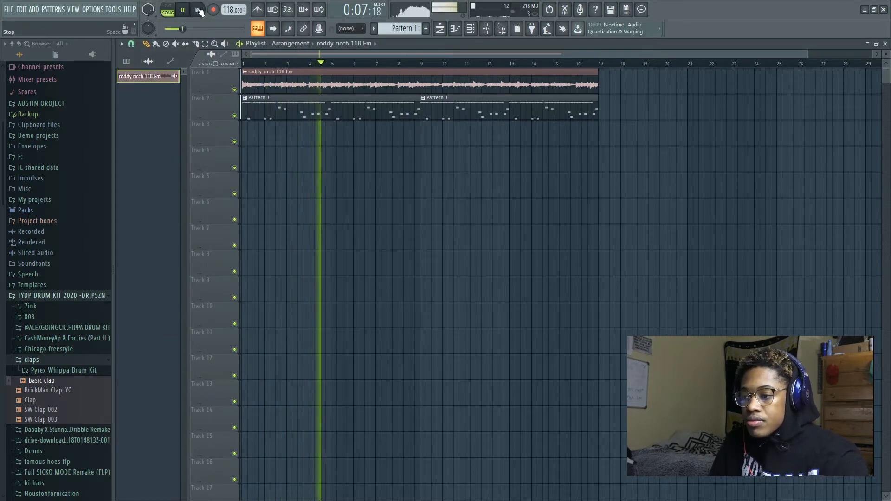
Step: Bring back the channel rack and play the opening bars of the arrangement in song mode
left_click(470, 29)
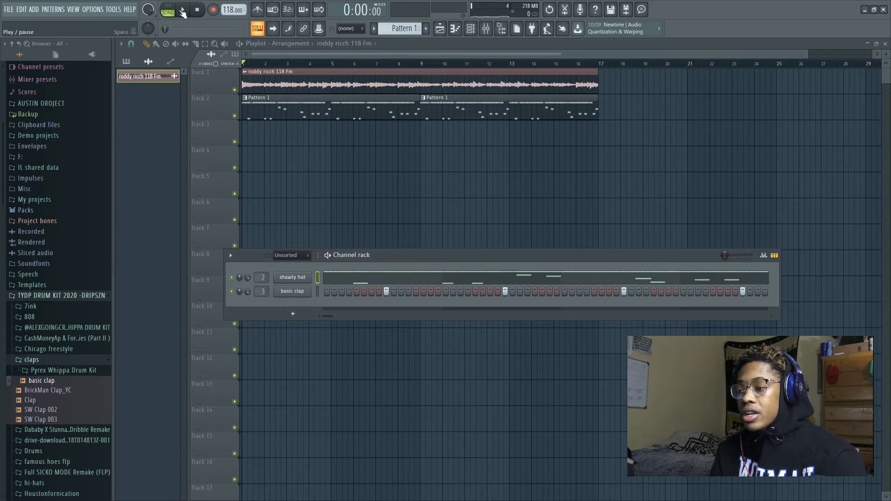
key("space")
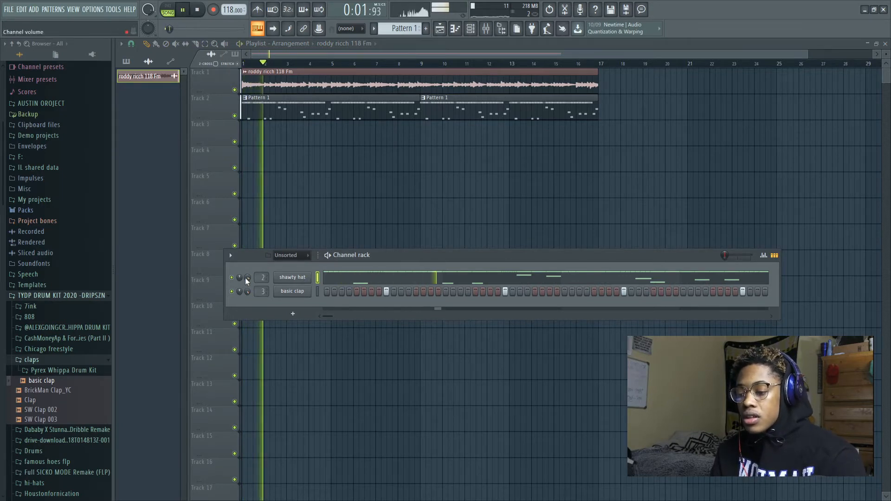
left_click(203, 10)
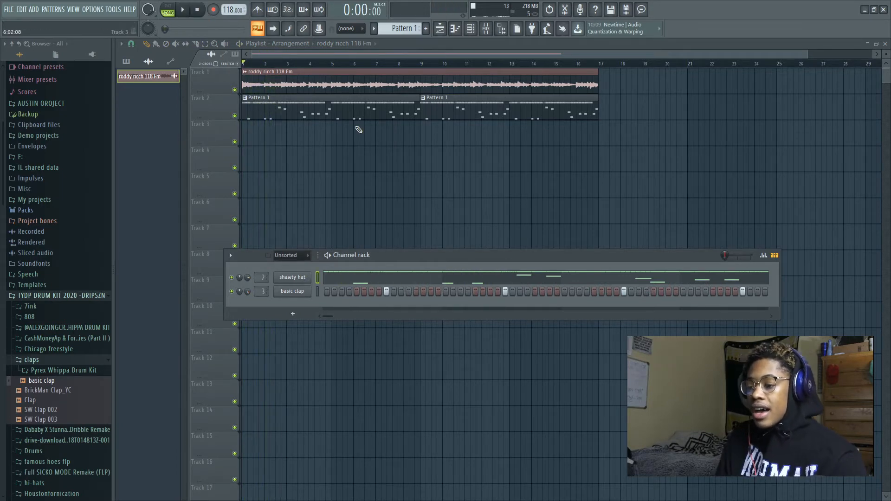
Step: Add Tay Keith Open Hat from the drum kit's ONLY OPEN HAT folder to the channel rack below basic clap
left_click(92, 361)
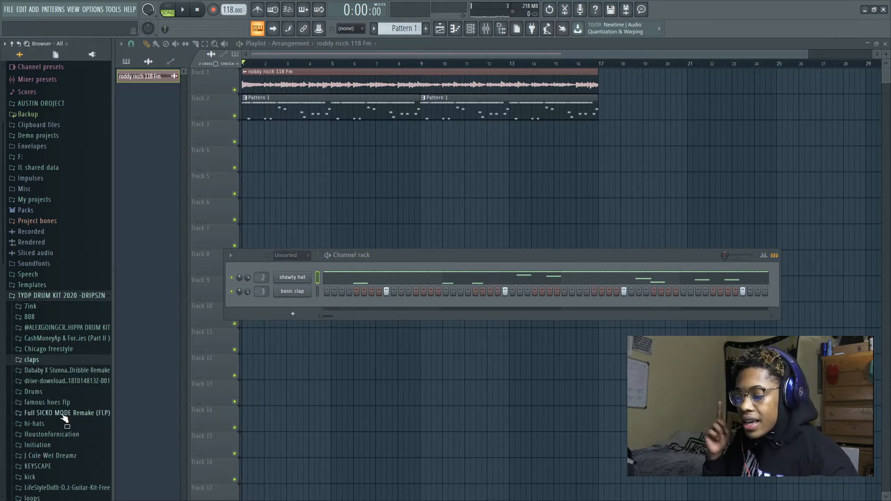
scroll(65, 418, "down", 4)
scroll(65, 427, "down", 2)
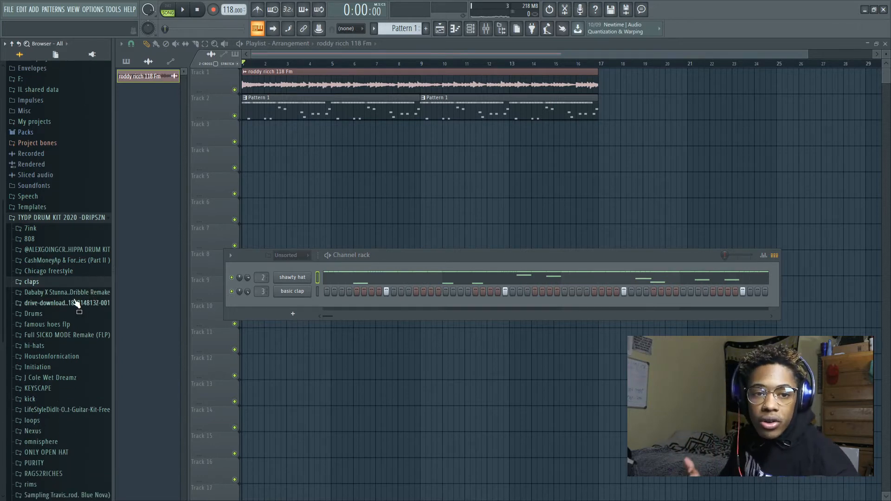
scroll(65, 297, "down", 4)
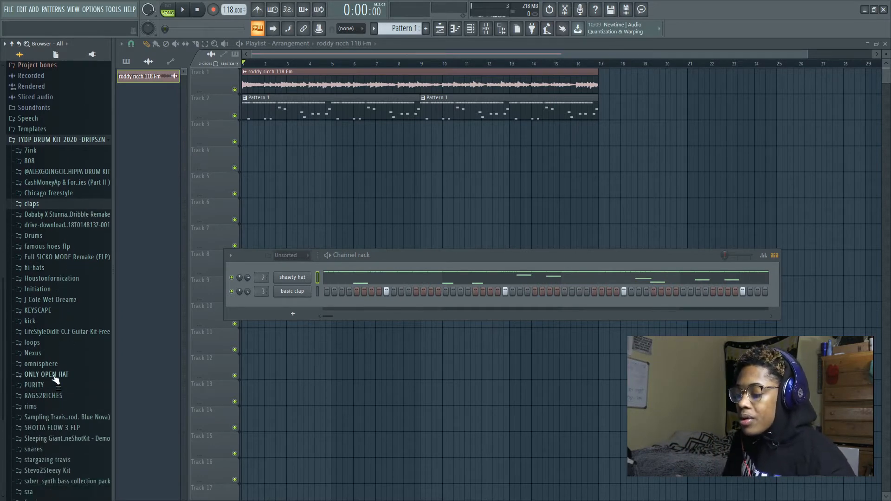
left_click(46, 375)
left_click_drag(54, 385, 302, 306)
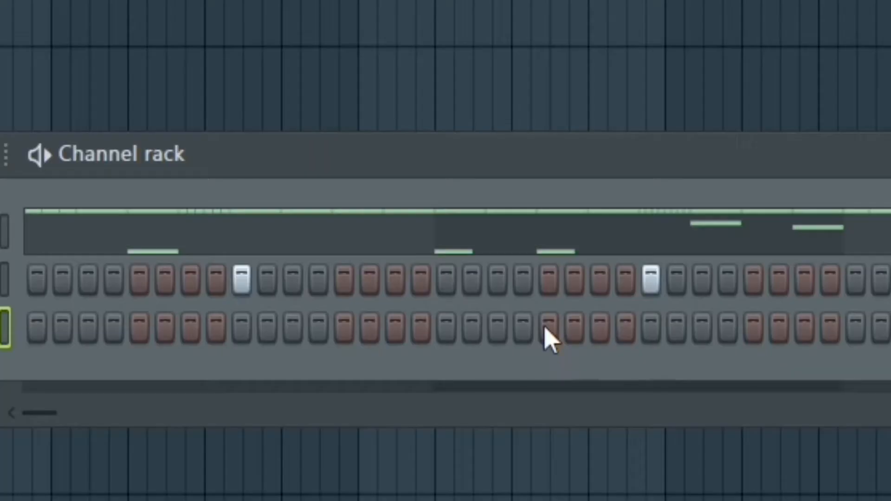
Step: Program Tay Keith Open Hat hits on steps 21, 53, 85 and 117 of Pattern 1 and play the arrangement
left_click(476, 306)
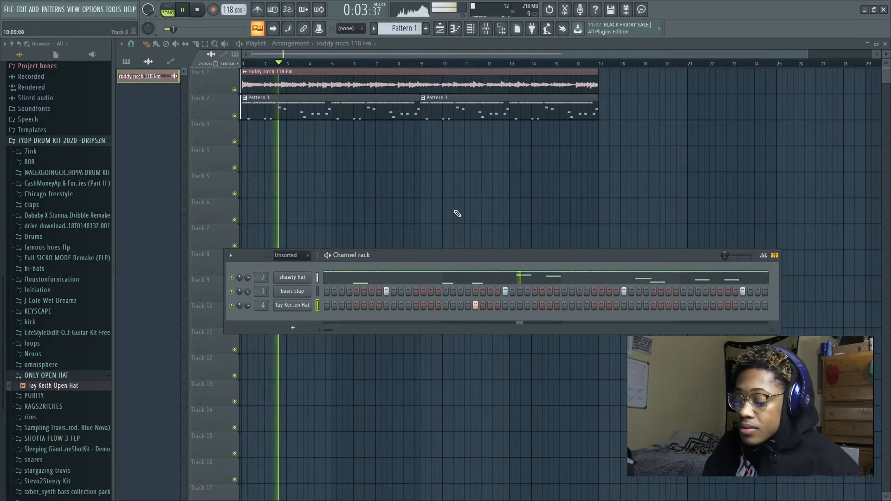
key("space")
left_click_drag(329, 330, 420, 330)
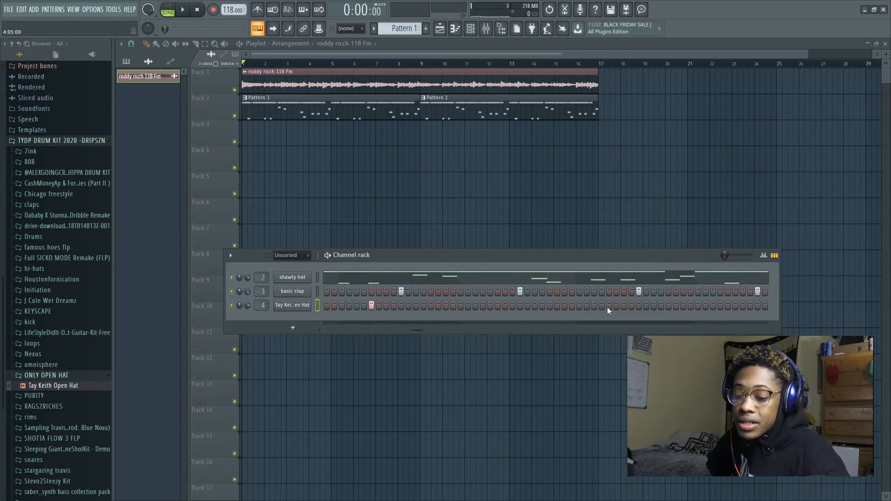
left_click_drag(418, 329, 764, 324)
left_click(682, 305)
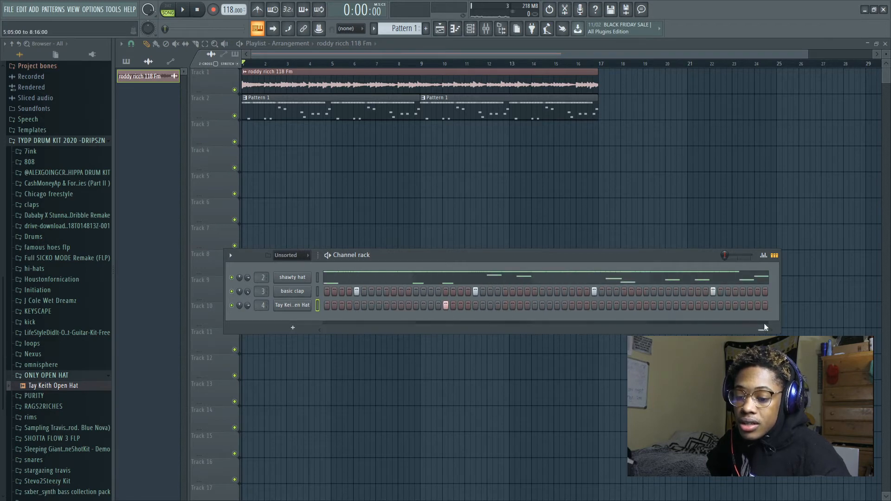
left_click_drag(764, 333, 211, 333)
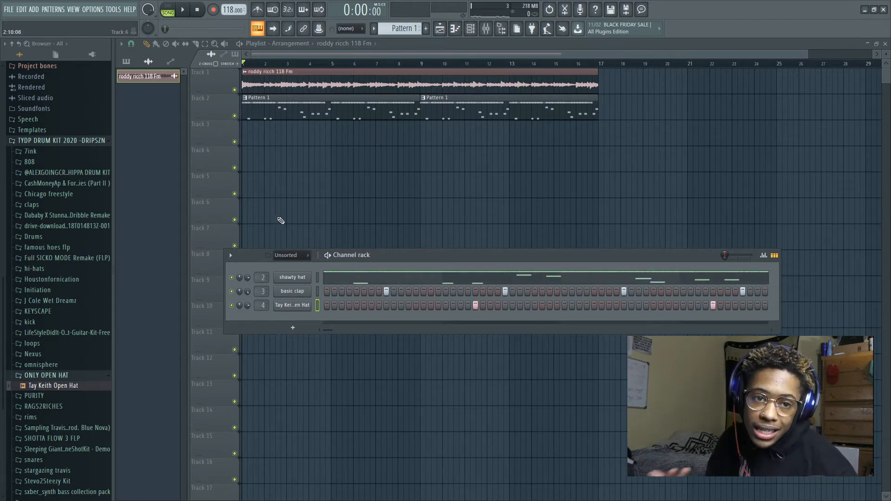
key("space")
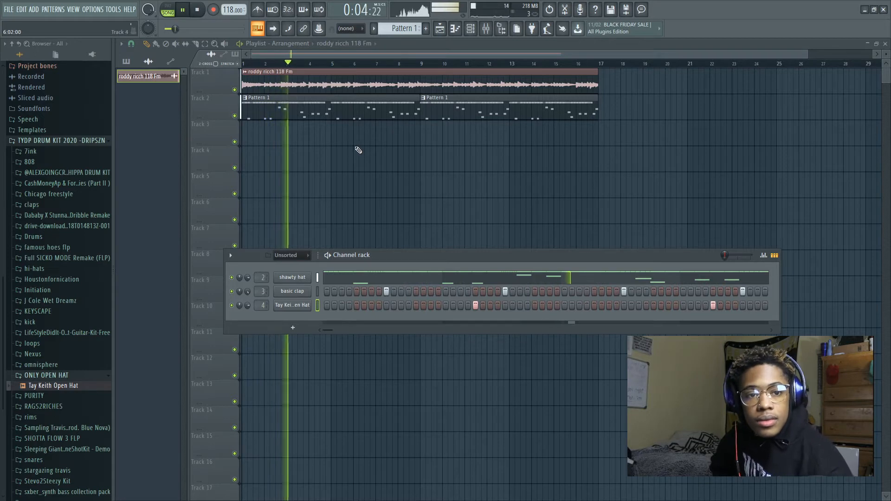
left_click(206, 15)
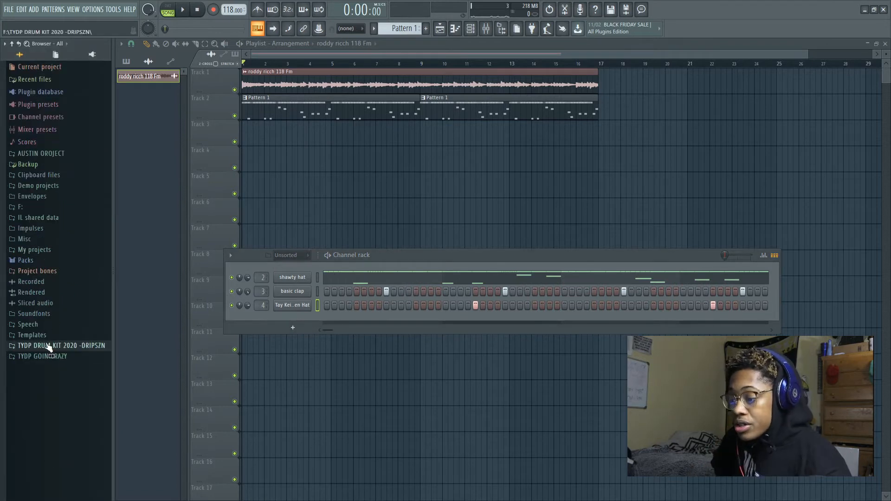
Step: Add the We all use this sample from the drum kit's 808 folder to the channel rack and route it to mixer track 5
left_click(52, 348)
scroll(58, 346, "down", 3)
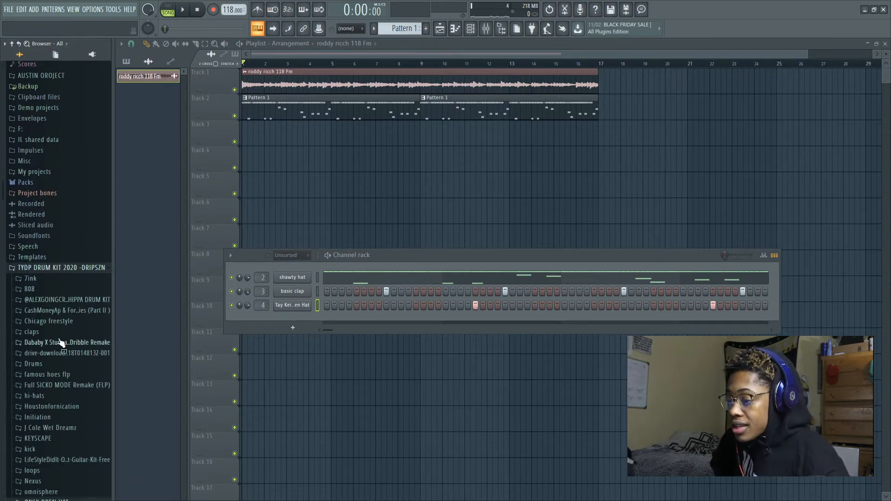
left_click(60, 290)
scroll(78, 353, "down", 5)
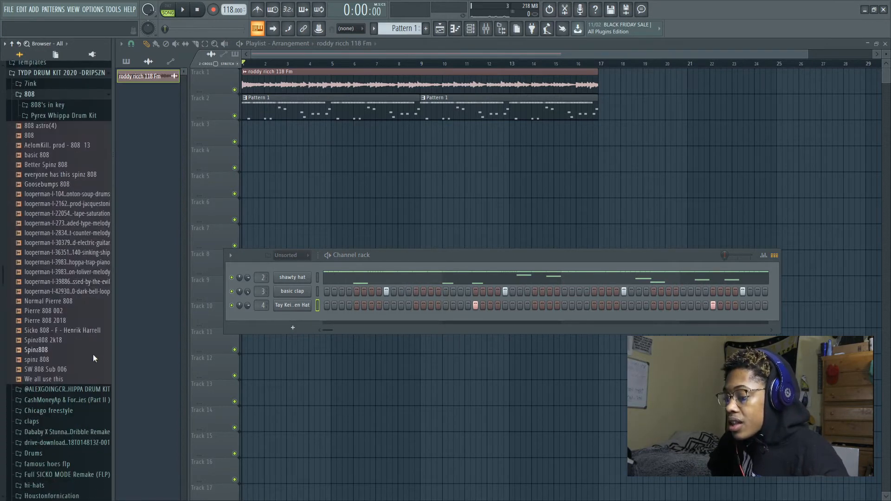
left_click(78, 380)
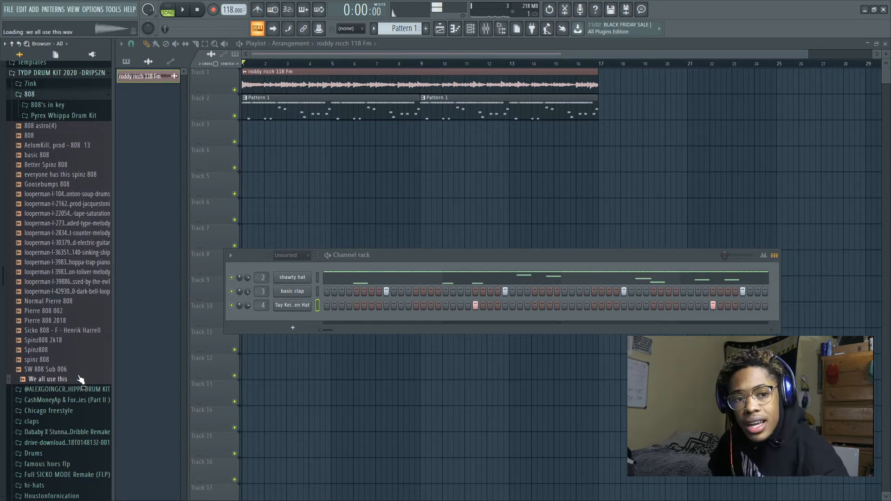
left_click_drag(77, 378, 296, 318)
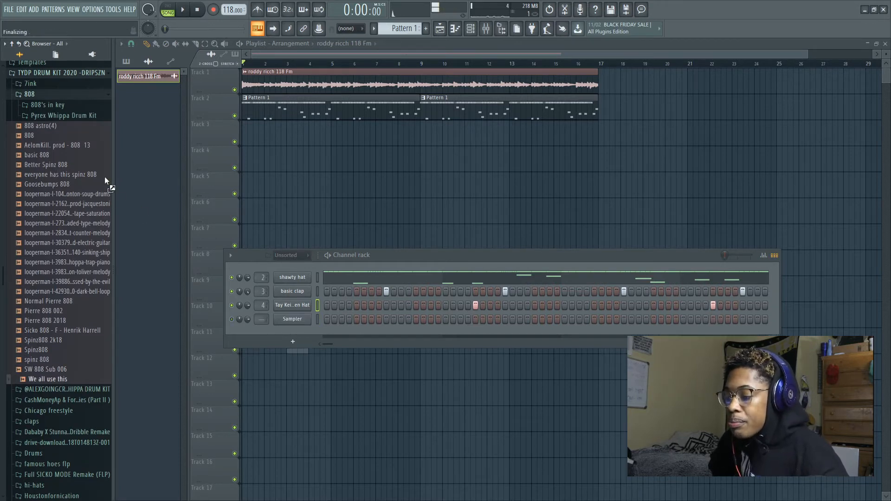
scroll(86, 99, "up", 1)
left_click(98, 77)
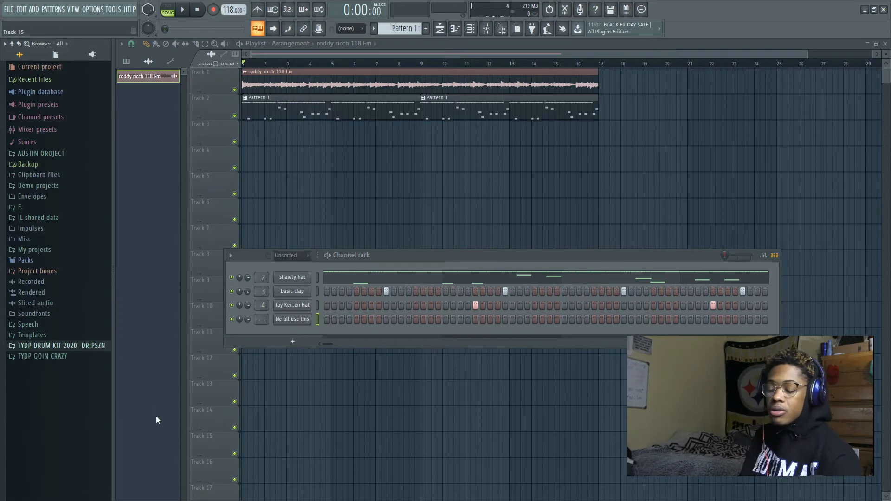
scroll(262, 320, "up", 3)
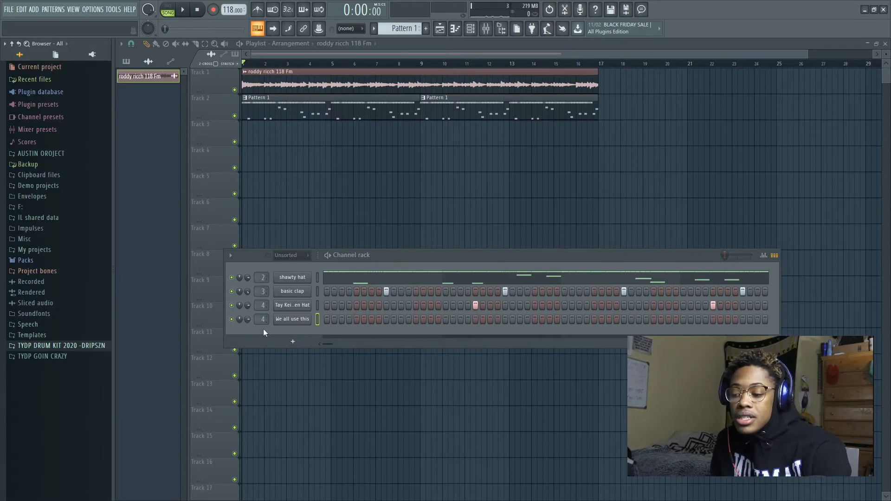
scroll(263, 322, "up", 1)
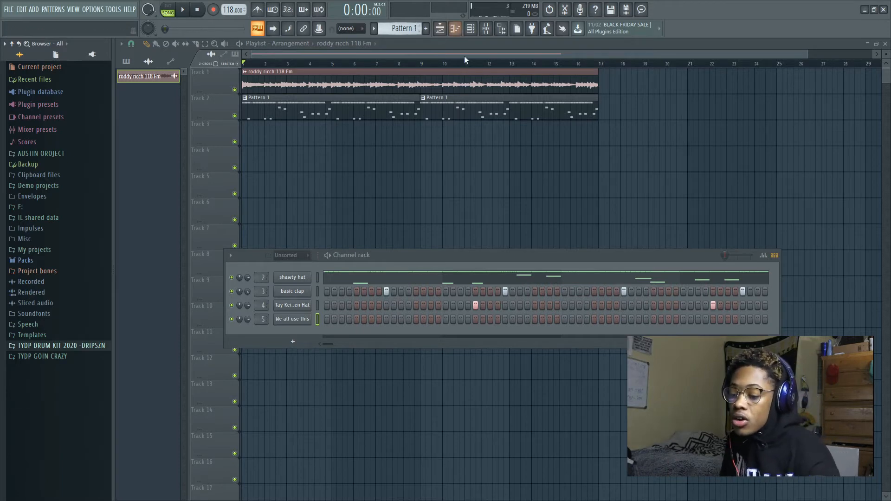
right_click(298, 320)
left_click(333, 316)
left_click_drag(159, 191, 150, 190)
right_click(151, 192)
left_click(455, 30)
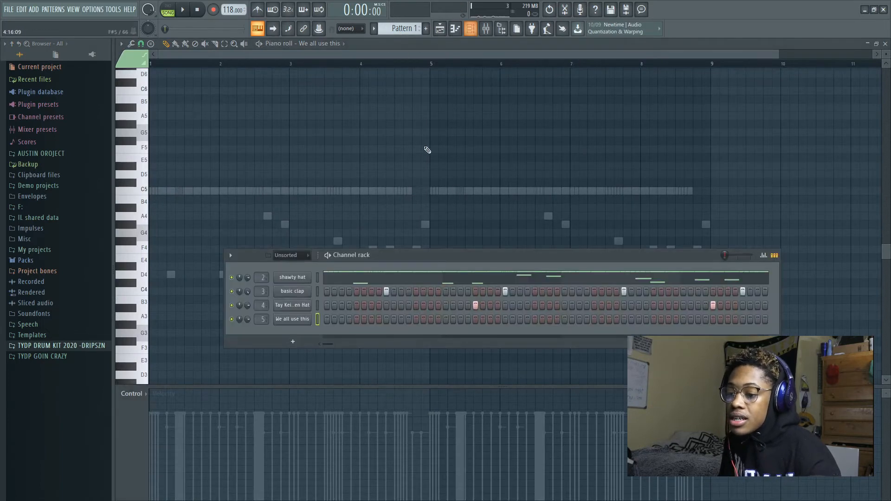
left_click(440, 28)
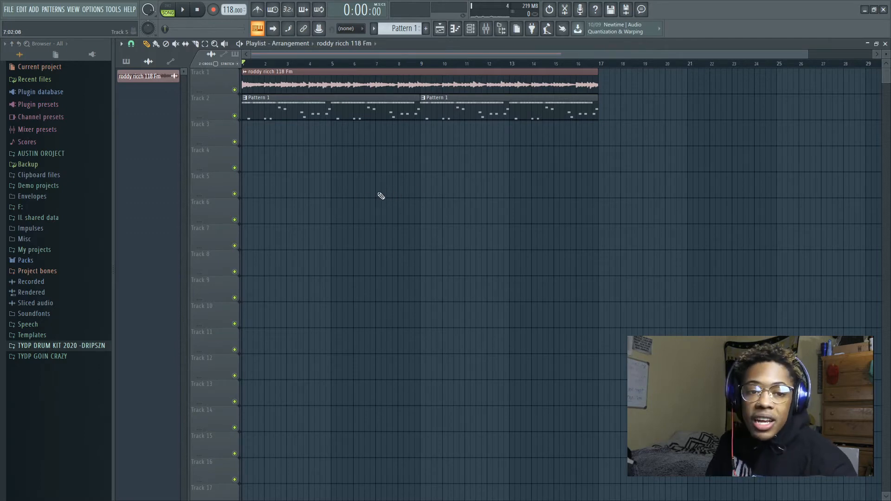
Step: Switch from Pattern 1 to an empty Pattern 2 for the 808 part and close the channel rack
left_click(476, 31)
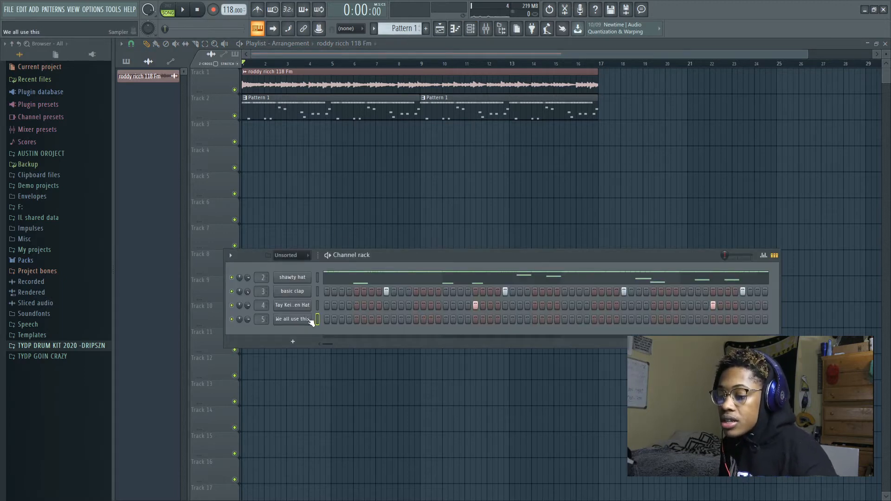
scroll(417, 28, "up", 1)
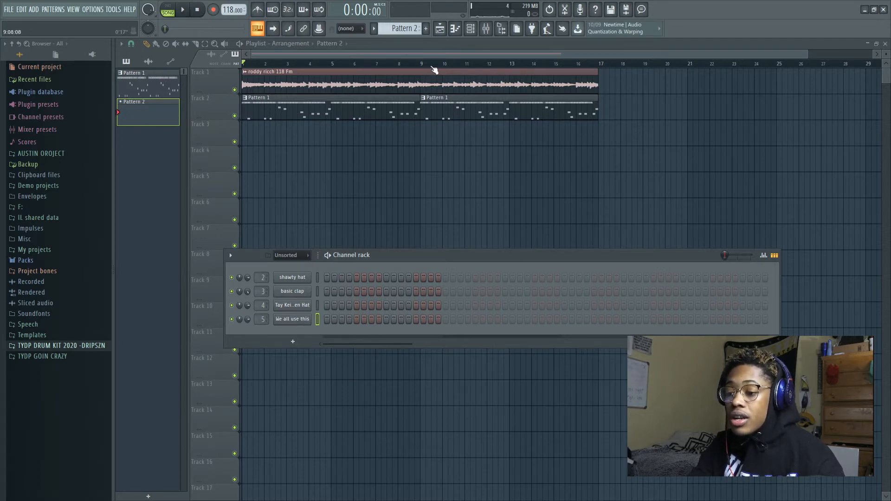
left_click(489, 54)
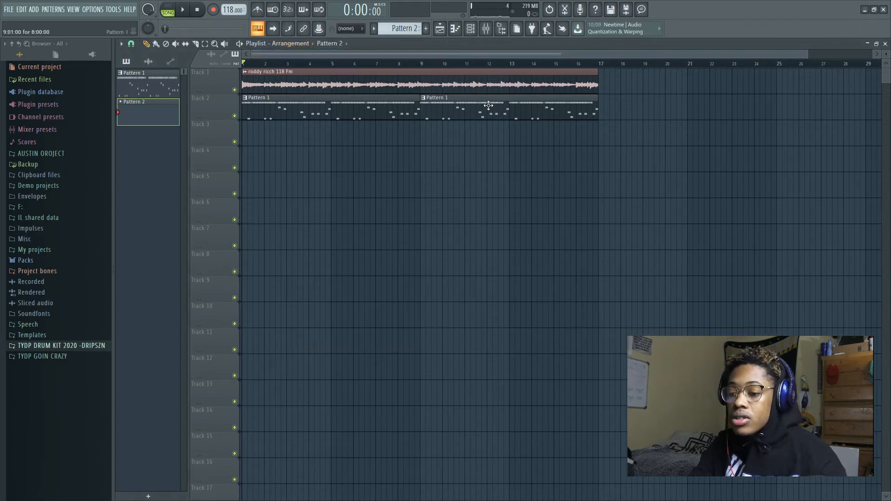
left_click(555, 65)
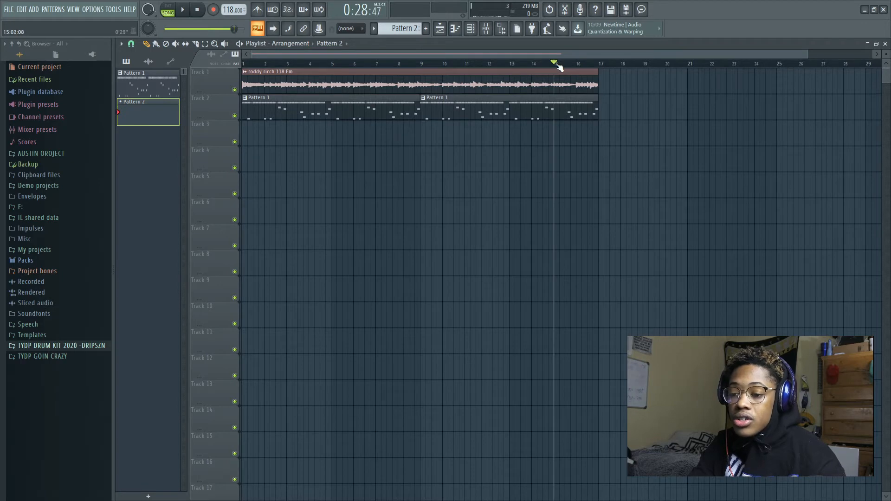
Step: Loop bars 1 to 8 of the playlist, play from around bar 7, and clear the time selection
left_click_drag(422, 64, 243, 64)
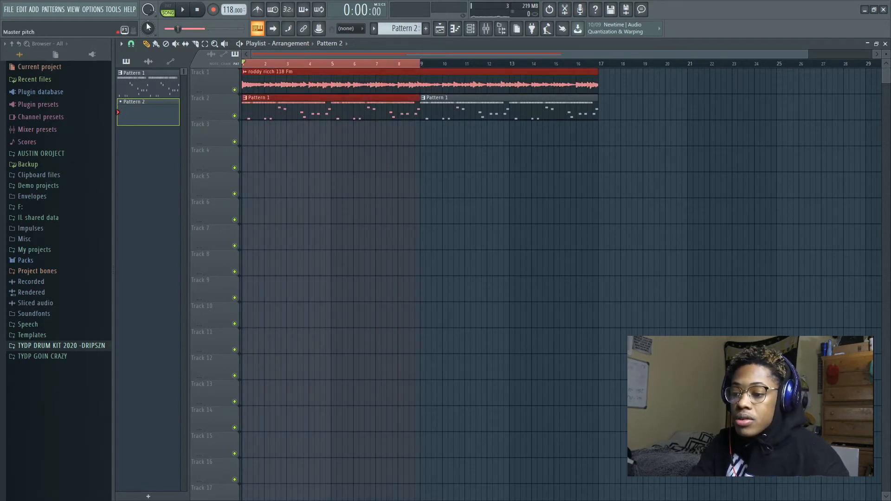
left_click(387, 64)
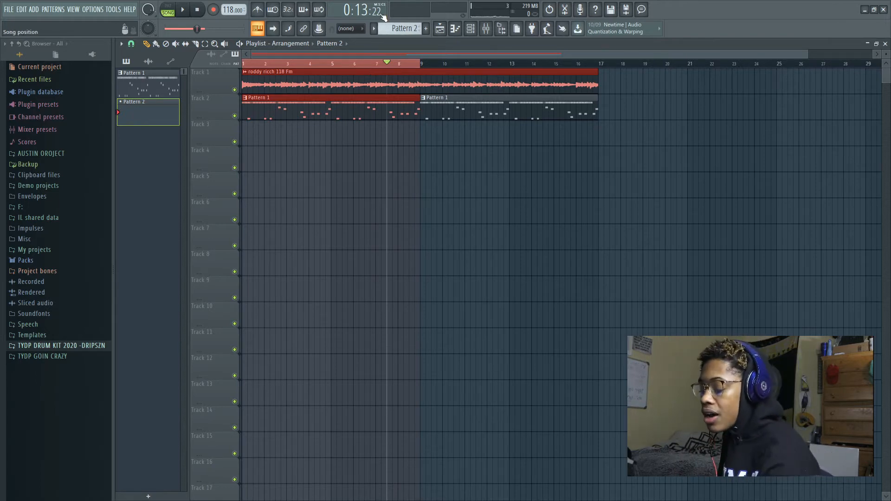
left_click(181, 9)
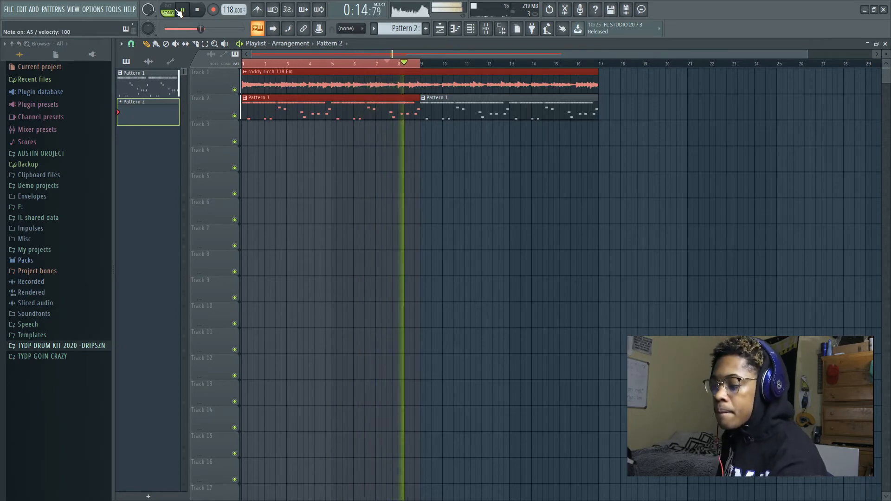
key("space")
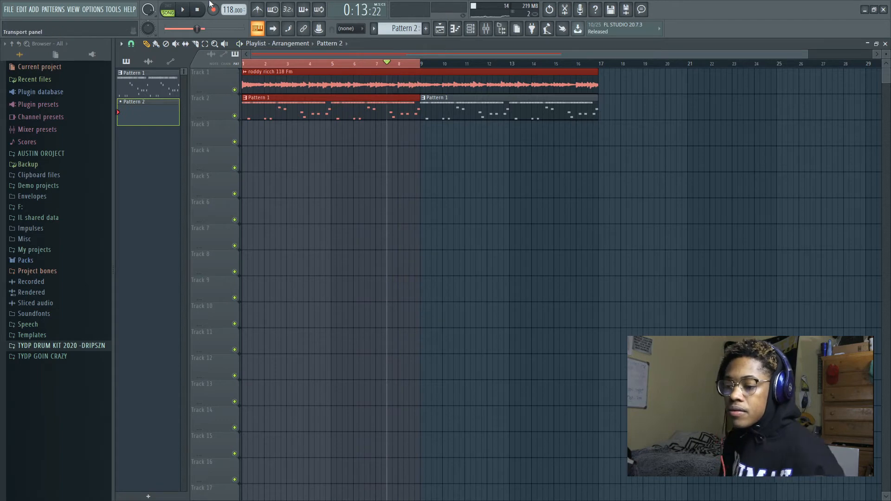
left_click(337, 74)
Step: Paste the copied 808 notes into the We all use this channel of Pattern 2
left_click(470, 29)
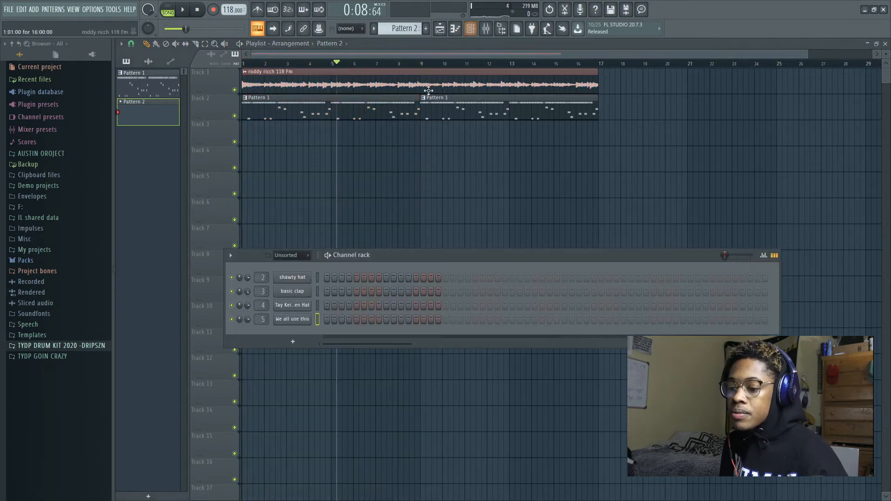
key("ctrl+v")
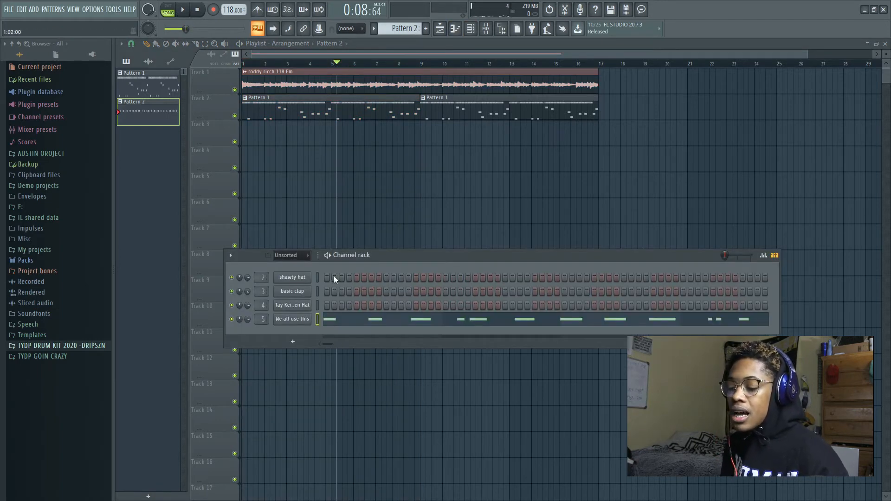
Step: Transpose all the We all use this notes in Pattern 2 down four semitones to F5 in the piano roll
left_click(350, 324)
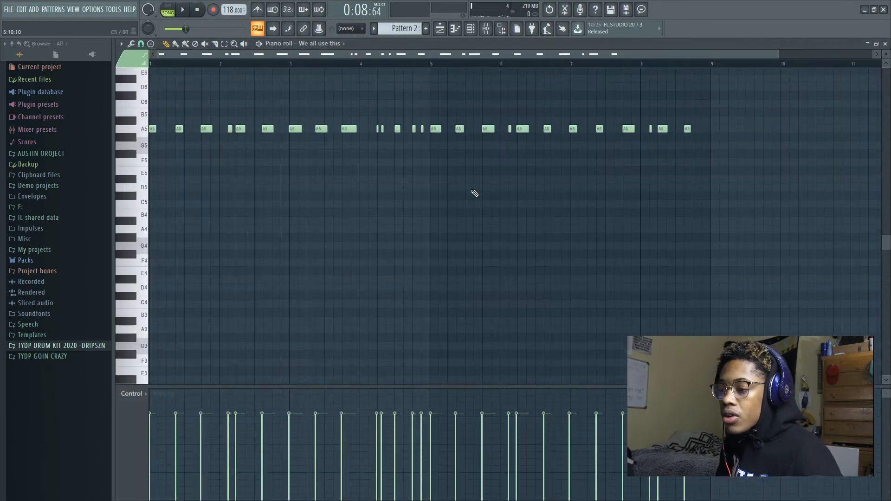
key("ctrl+a")
key("Down")
key("Down")
key("Down")
key("Down")
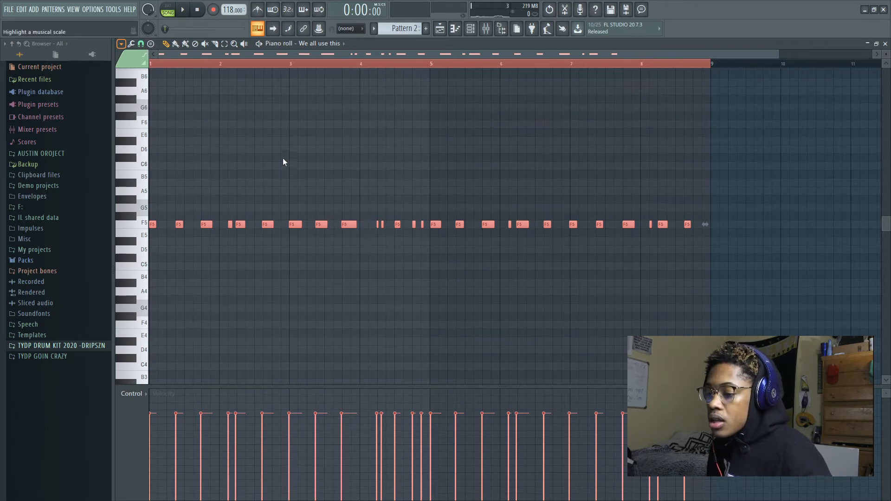
left_click(676, 67)
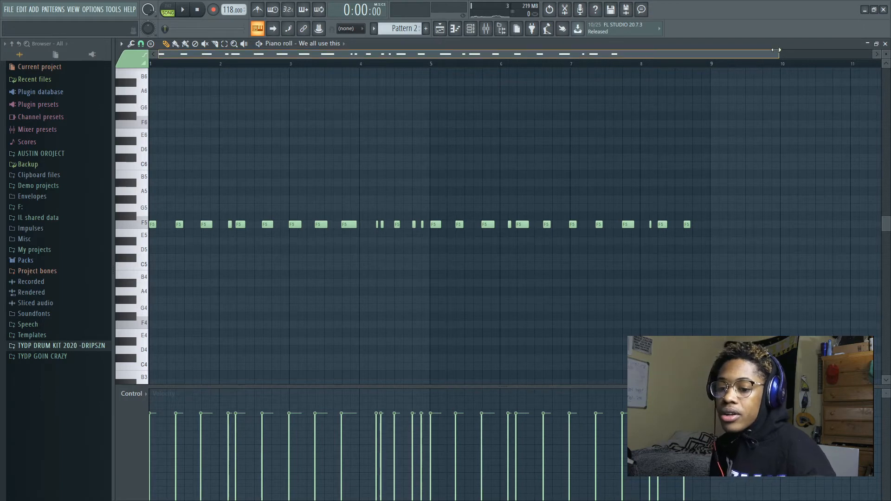
Step: Turn on the metronome and quantize all the 808 notes in Pattern 2, clearing the selection
left_click_drag(779, 54, 643, 55)
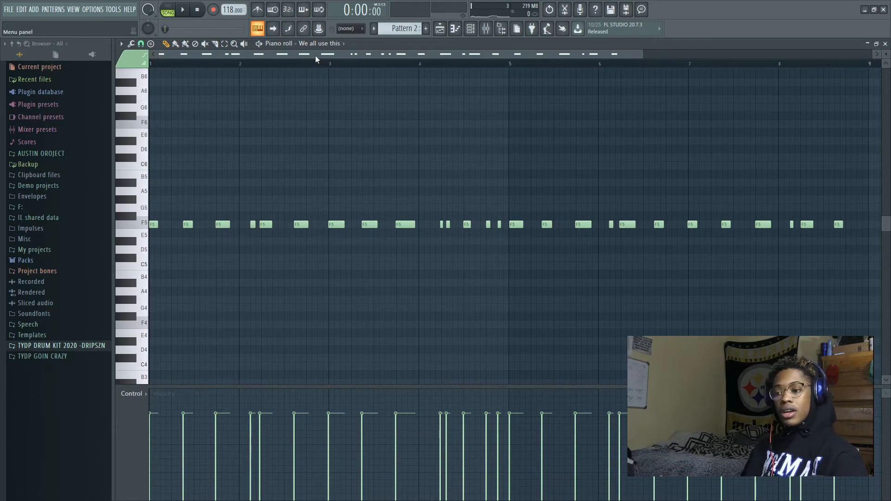
left_click_drag(643, 54, 703, 57)
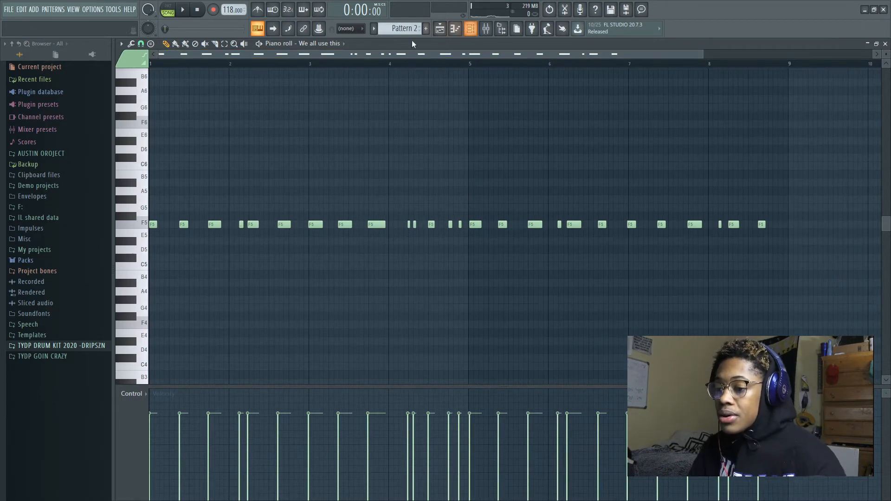
left_click(257, 9)
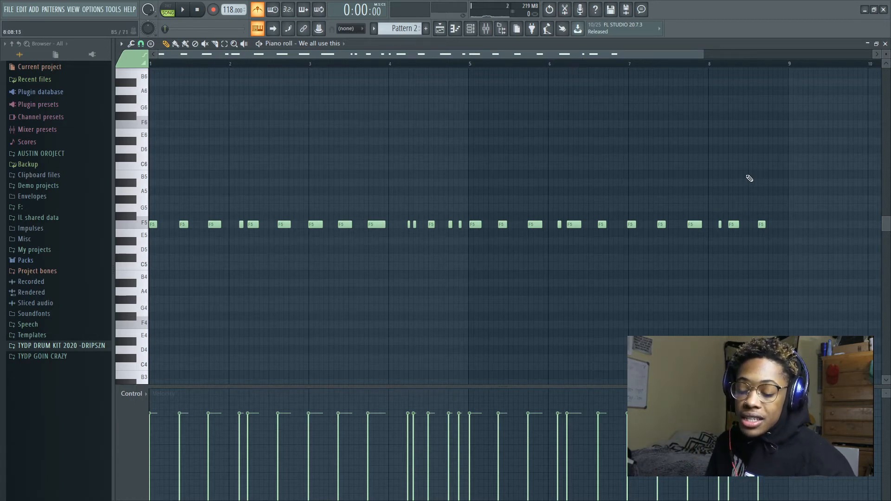
left_click_drag(702, 51, 651, 57)
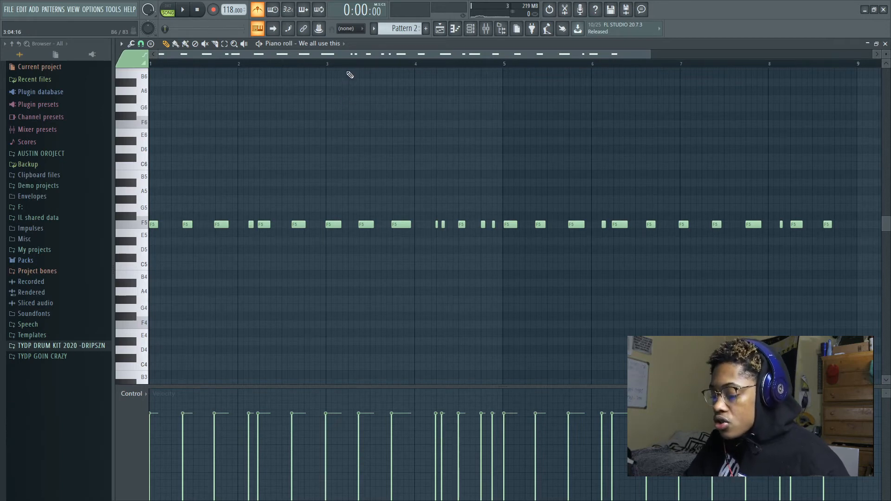
key("ctrl+a")
key("alt+q")
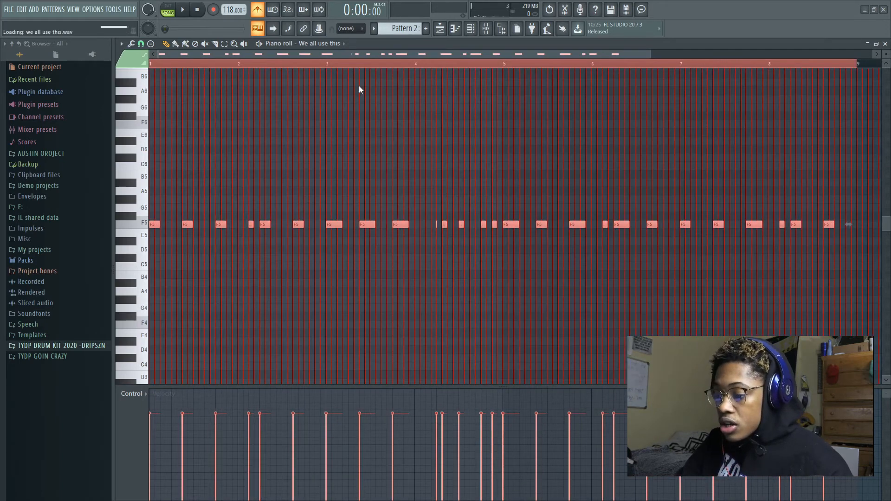
left_click(503, 317)
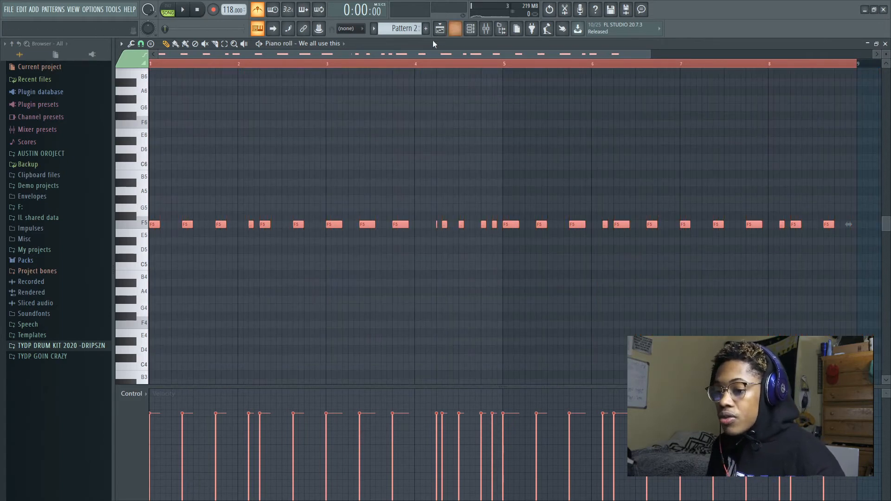
left_click(413, 64)
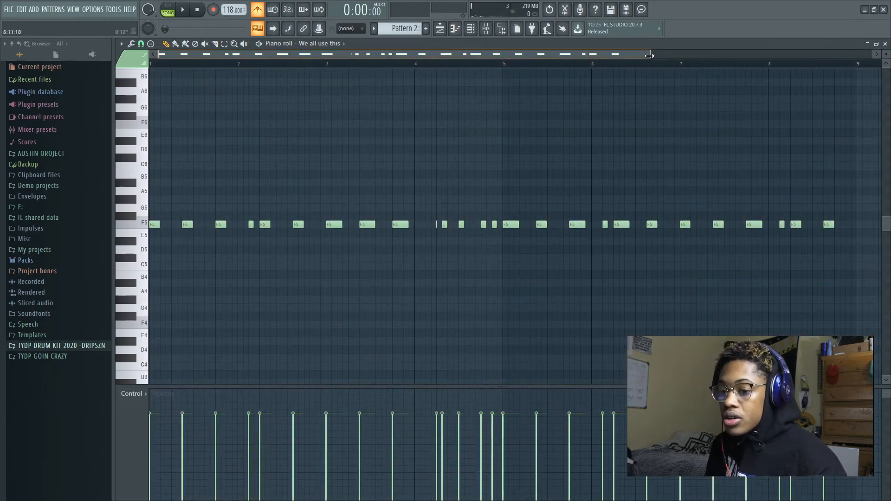
Step: Play Pattern 2 in pattern mode to check the timing of the quantized 808 notes
left_click_drag(651, 54, 508, 58)
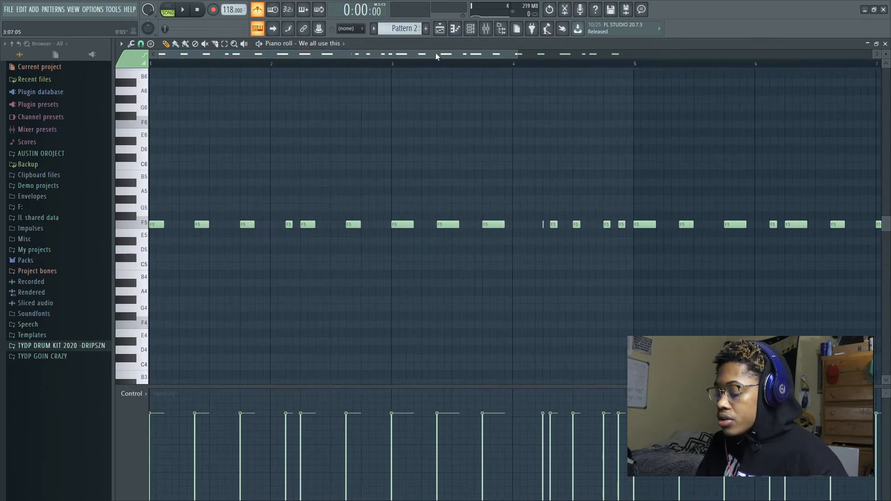
left_click(182, 10)
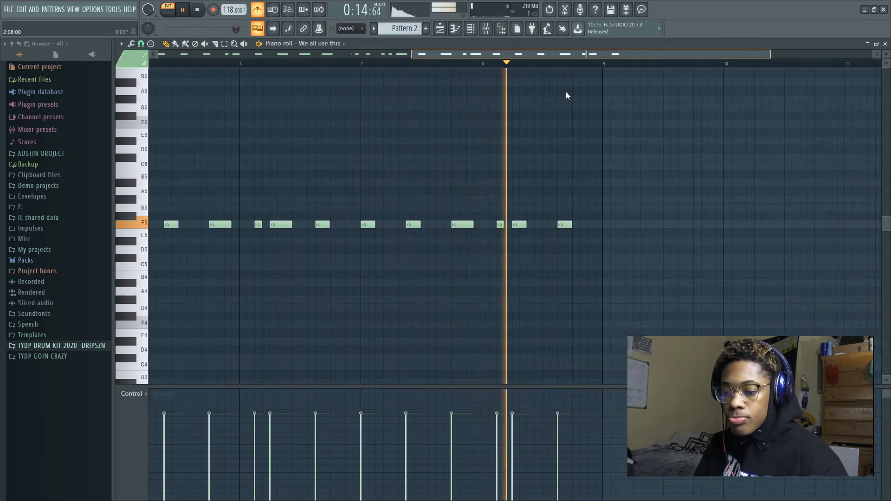
key("space")
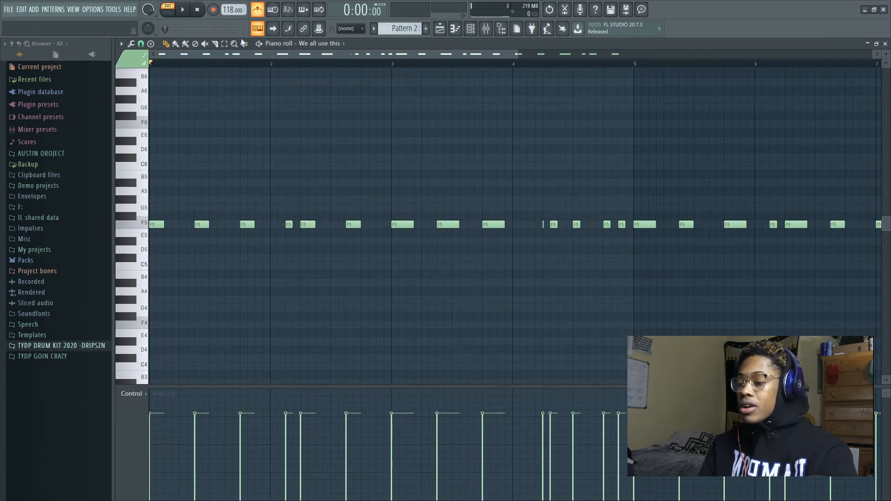
Step: Raise the short 808 note early in bar 2 by three semitones to G#5 and play the pattern
left_click(224, 43)
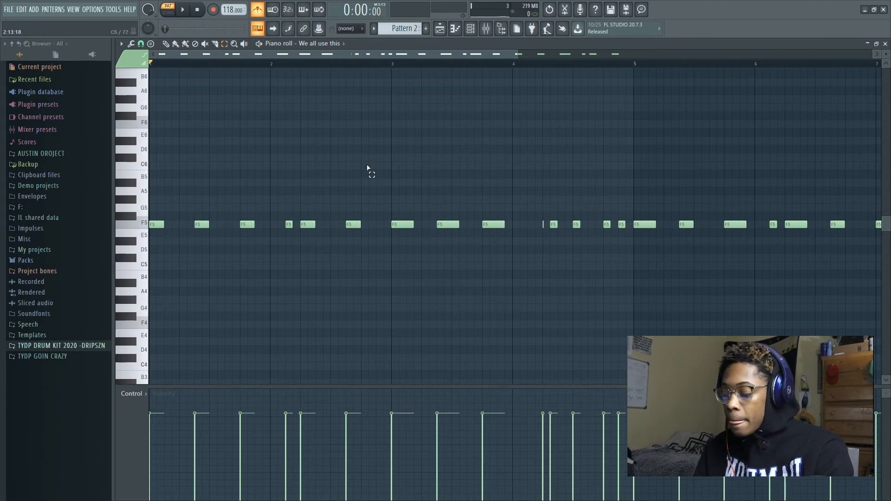
left_click_drag(287, 137, 295, 245)
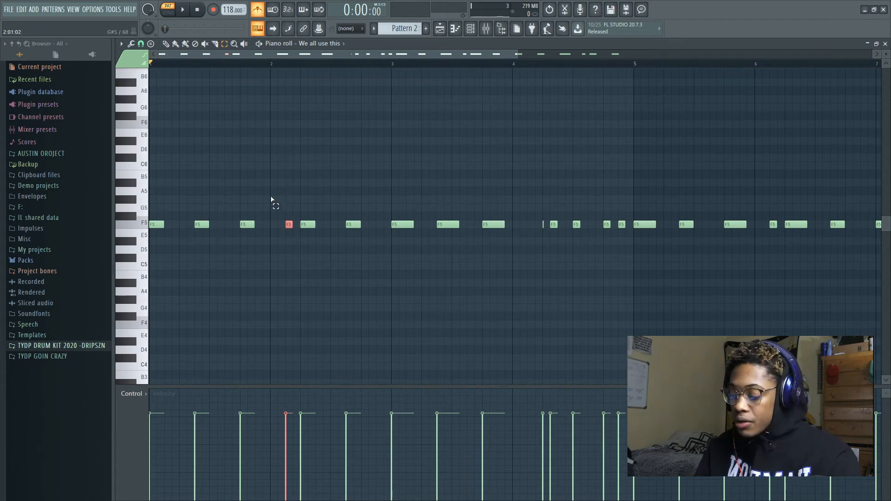
key("Up")
key("Up")
key("Up")
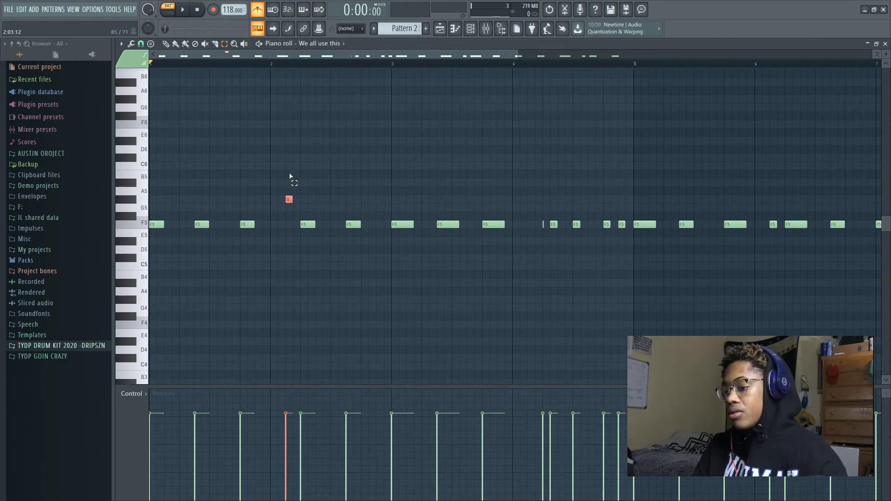
key("space")
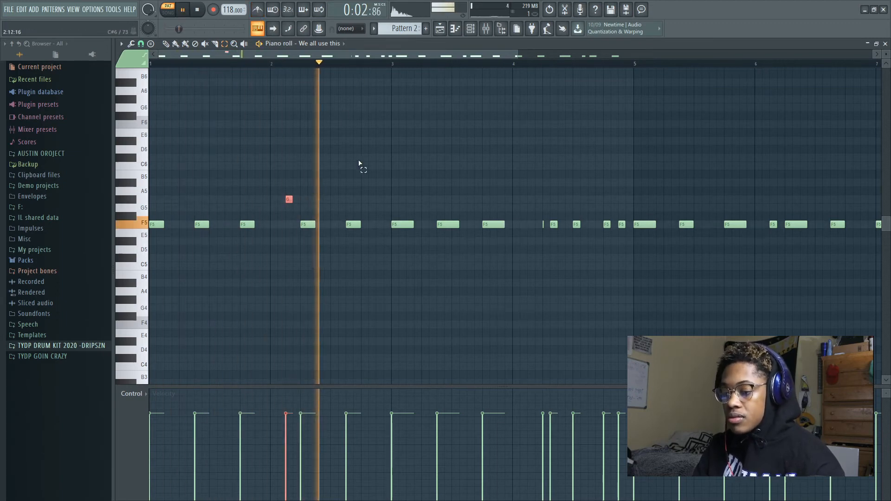
key("space")
Step: Try higher pitches for the very thin 808 note early in bar 4 during playback, and return it to F5
left_click_drag(522, 204, 536, 227)
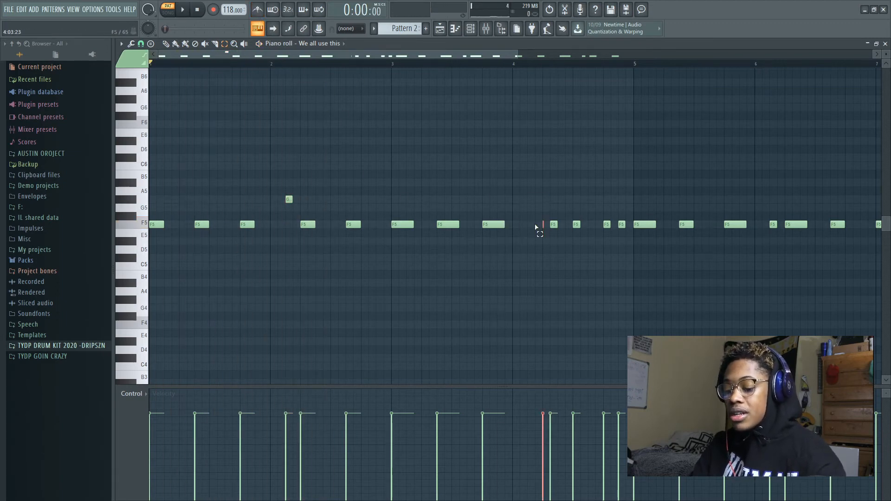
key("Up")
key("Up")
key("Up")
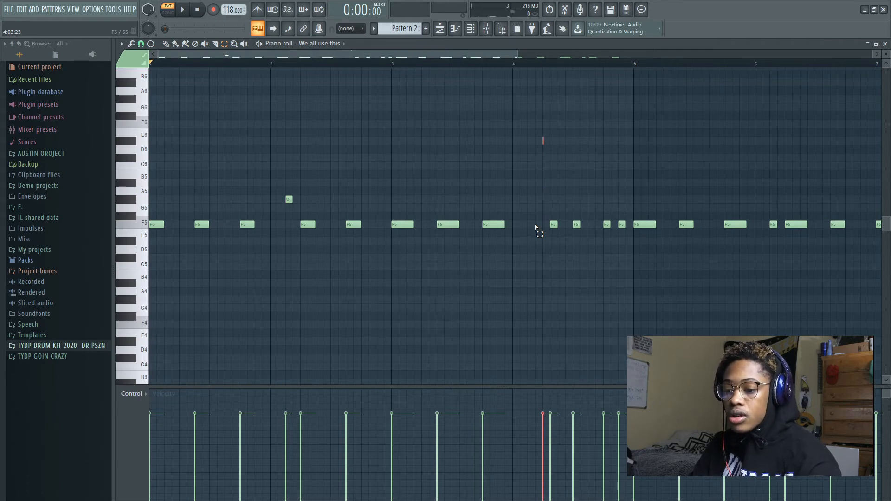
key("space")
key("Down")
key("Down")
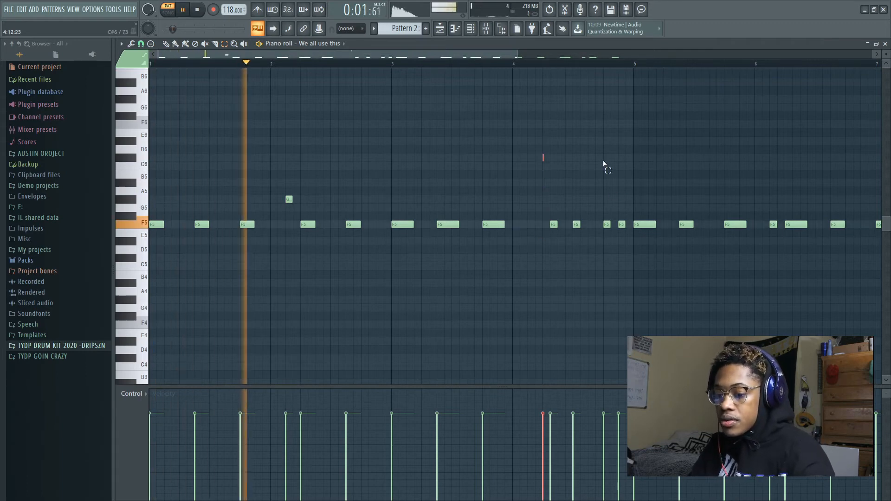
key("Down")
key("Down")
key("Down")
key("Down")
key("Down")
key("Down")
key("Down")
key("Down")
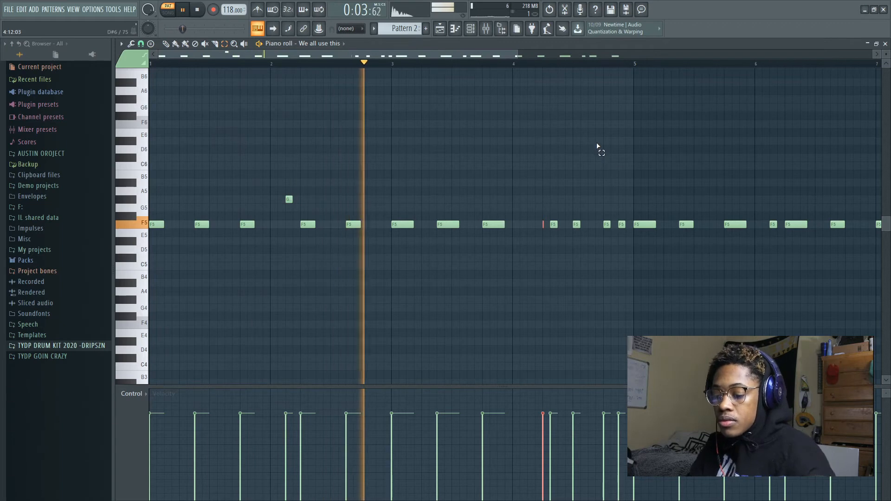
Step: In song mode, paste Pattern 2's 808 notes into the We all use this channel of Pattern 1 and play the arrangement
scroll(521, 96, "down", 1)
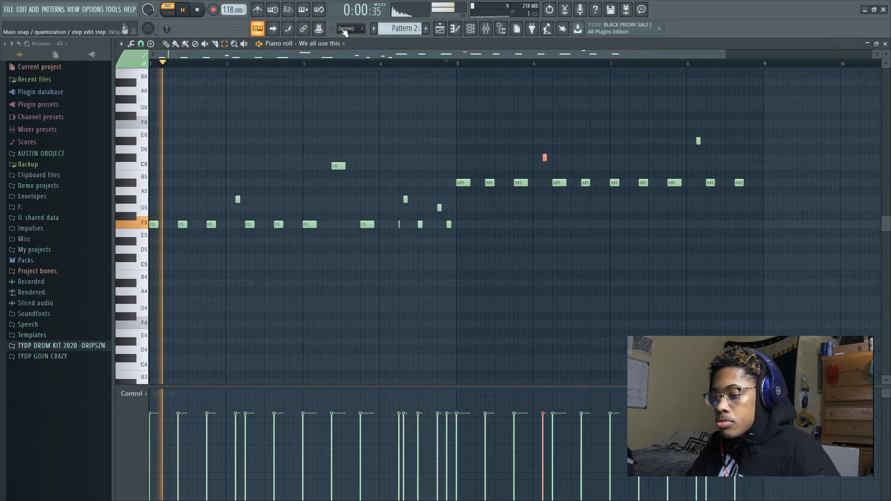
key("space")
key("l")
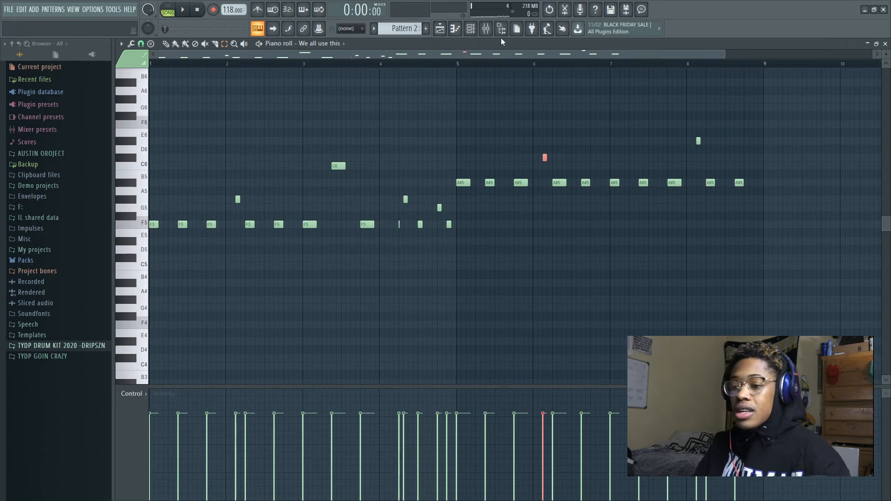
left_click(441, 29)
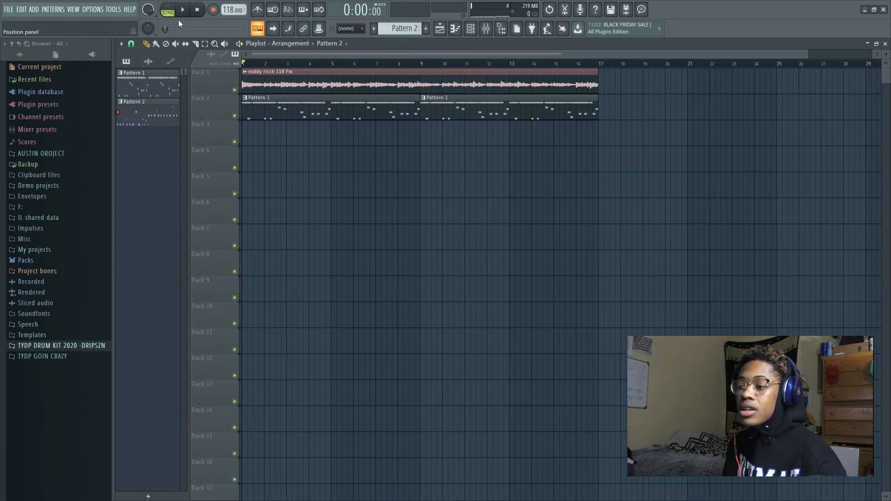
key("F6")
scroll(404, 29, "up", 1)
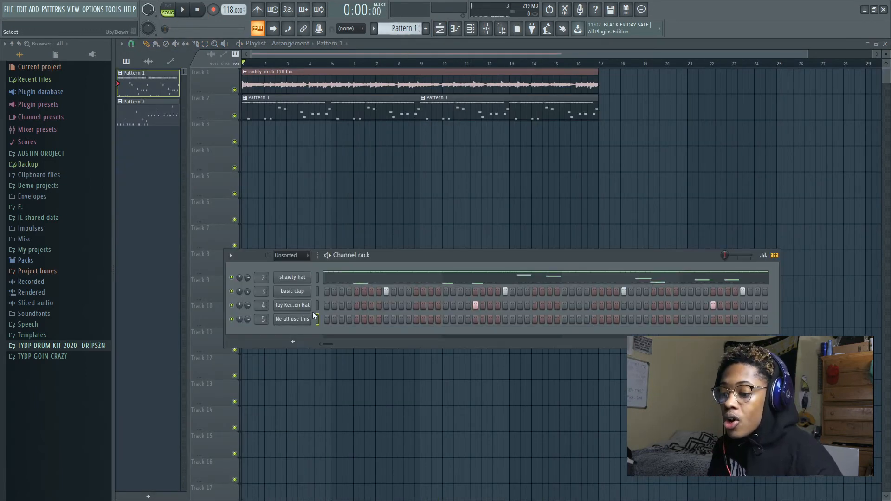
key("ctrl+v")
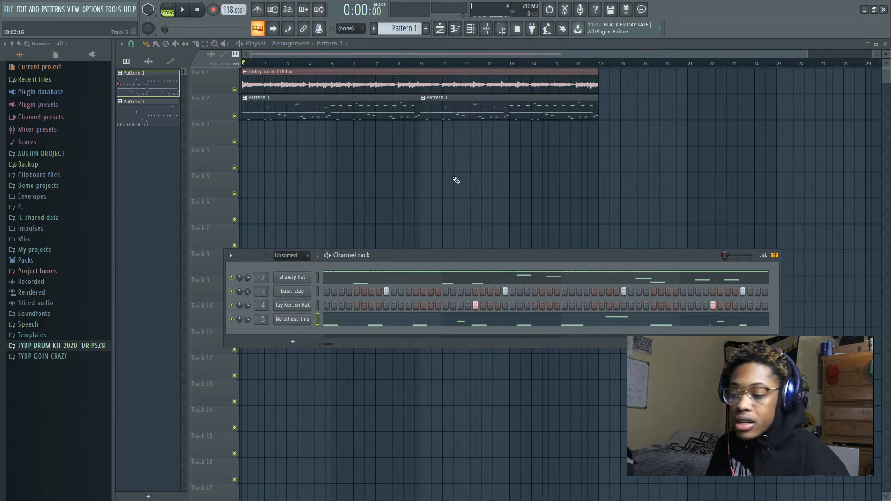
left_click(185, 12)
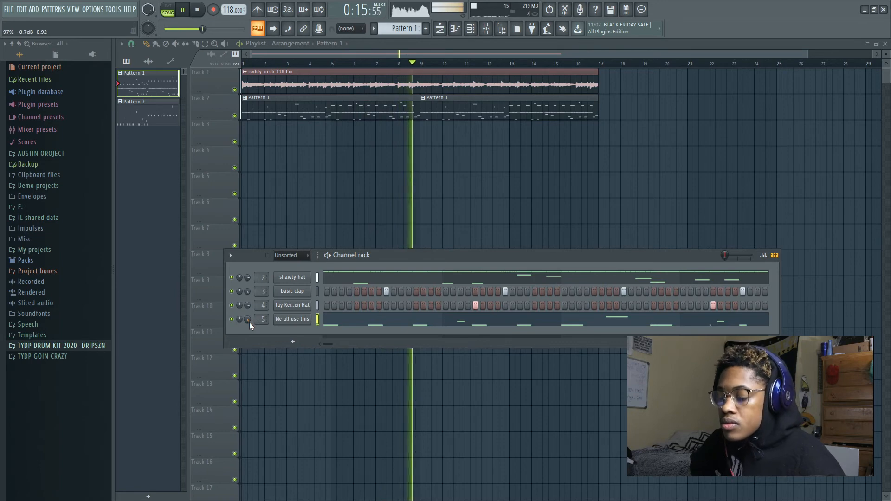
key("space")
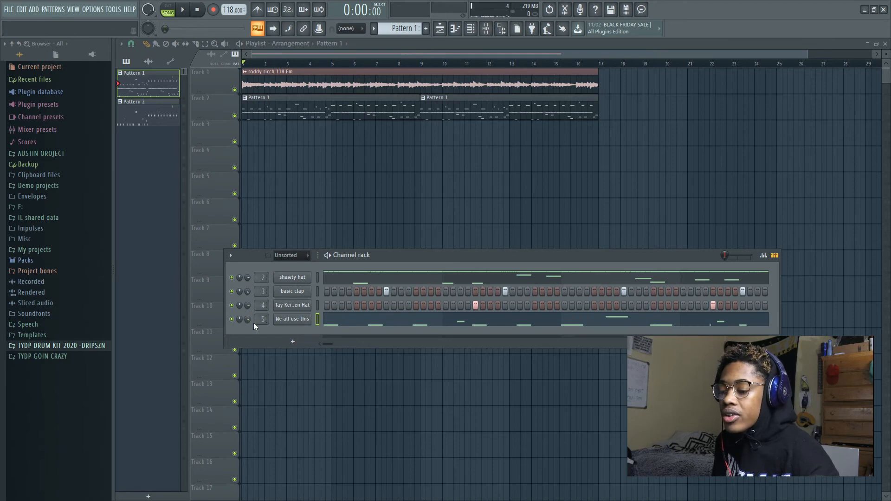
Step: Select the Master track in the mixer to view its effect slots, and return to the playlist
left_click(486, 28)
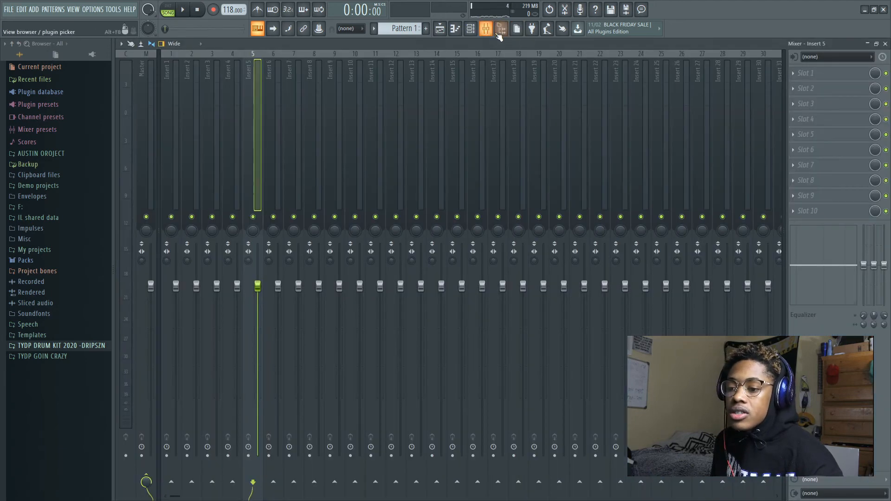
left_click(151, 88)
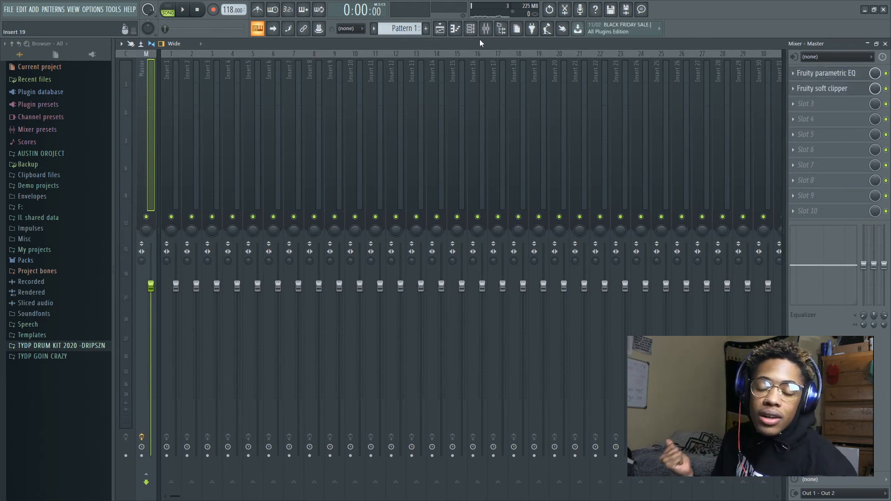
left_click(445, 31)
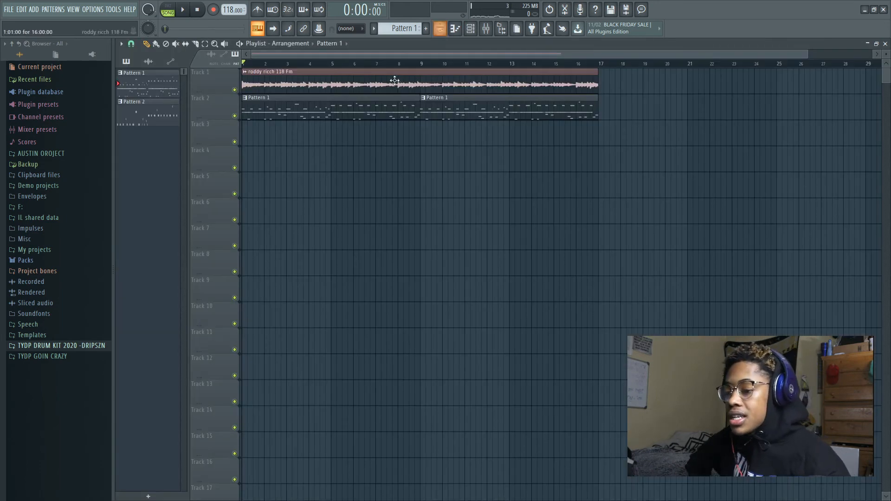
left_click_drag(396, 54, 398, 68)
left_click_drag(330, 53, 329, 59)
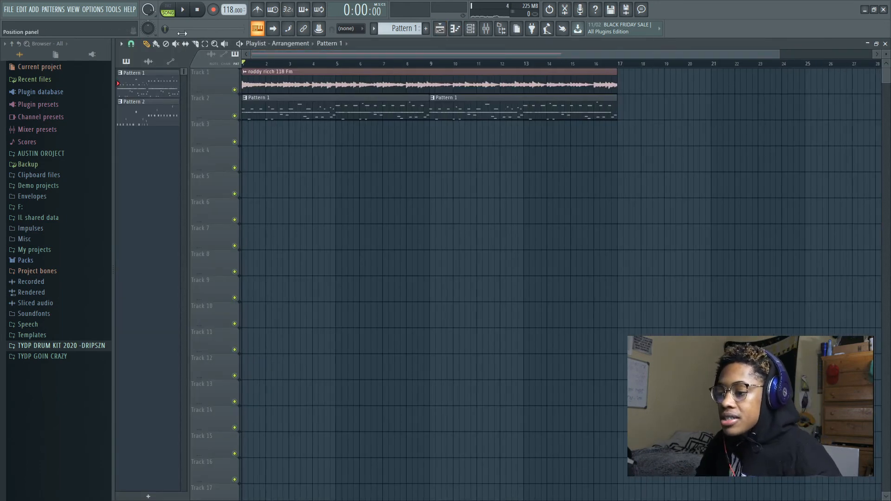
Step: Play the song and raise all Pattern 1 808 notes from bar 5 to bar 8 by three semitones
key("space")
key("F6")
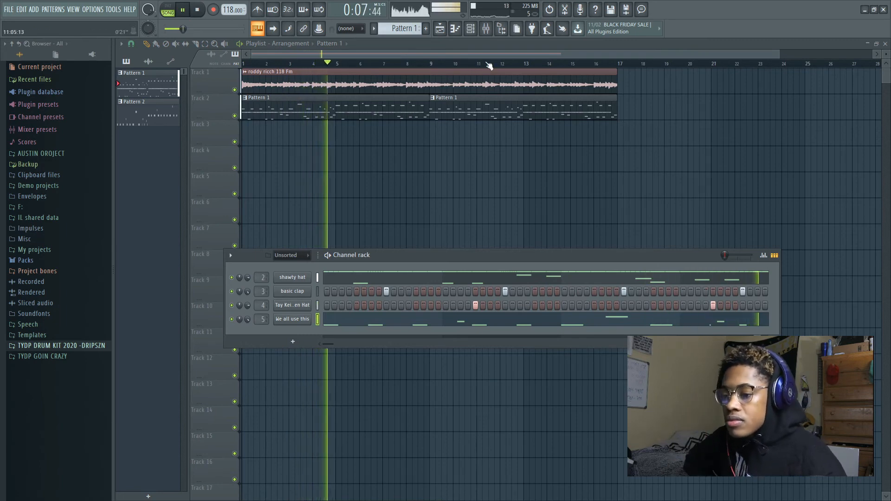
left_click(490, 324)
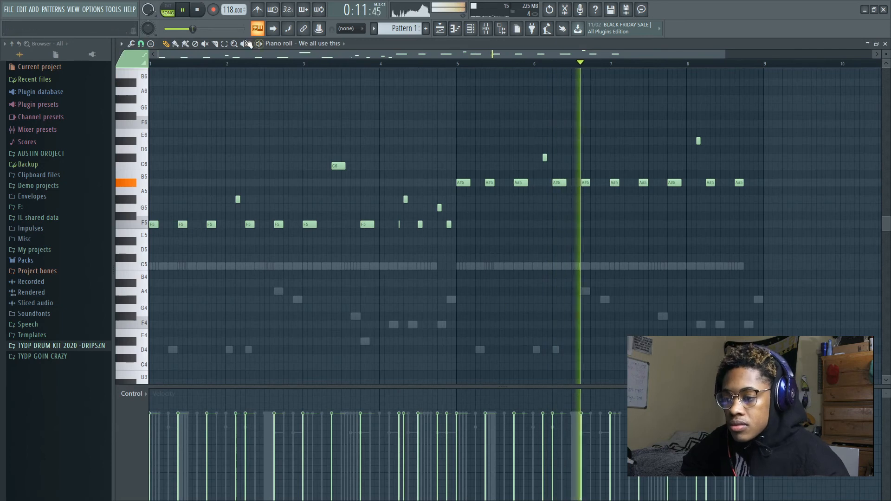
key("space")
left_click_drag(797, 203, 444, 116)
key("Up")
key("Up")
key("Up")
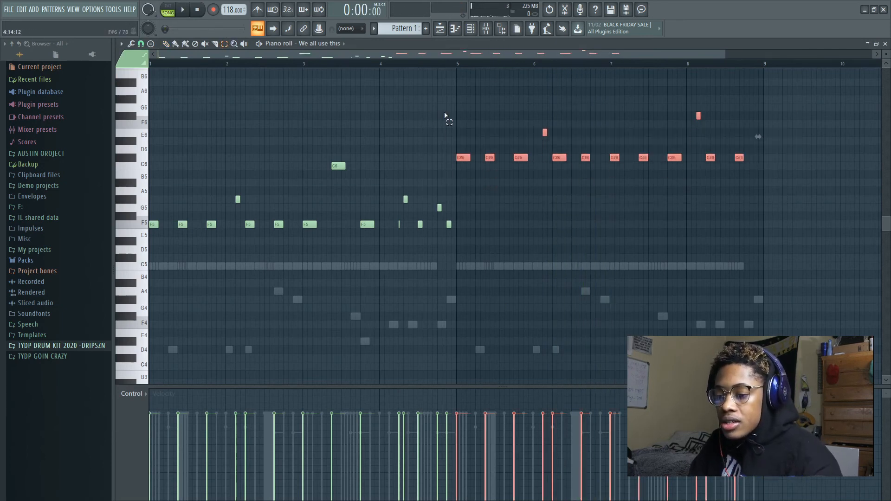
Step: Play the song while lowering the selected 808 notes in bars 5 to 8 by one semitone, and stop playback
key("space")
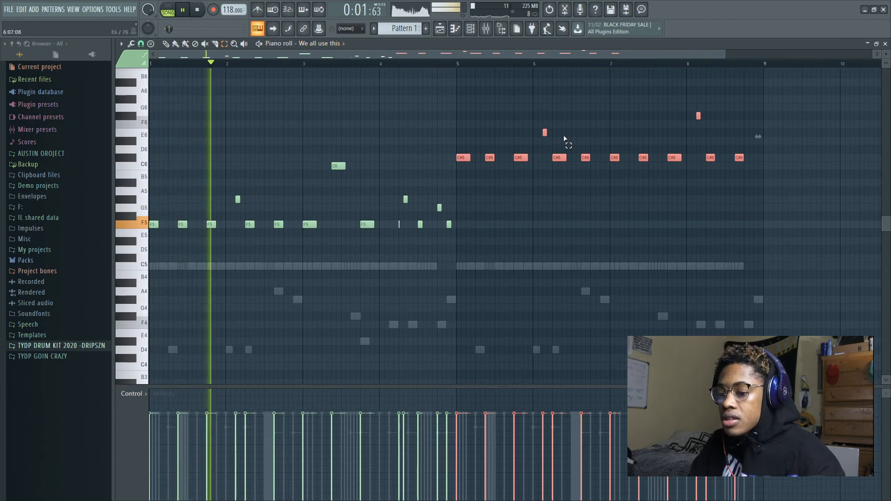
key("Down")
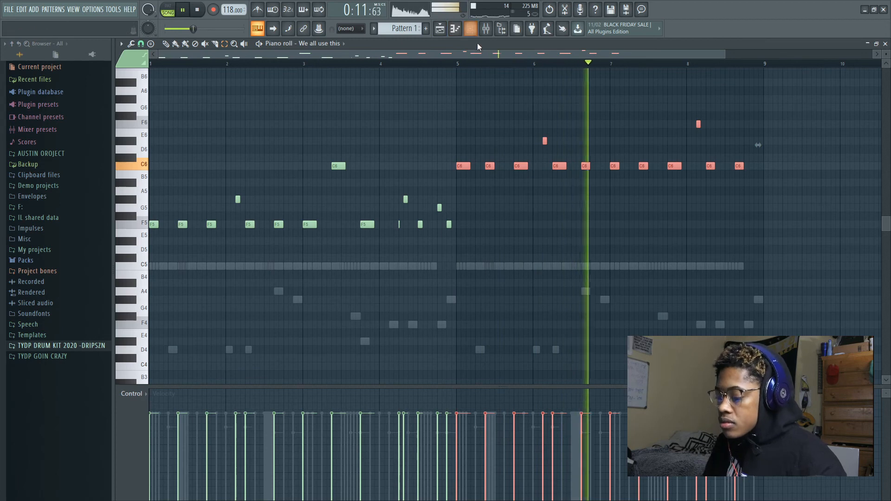
key("space")
Step: In the playlist, add two copies of the Blue Nova Swoop Transition clip on Track 6, starting shortly before bars 25 and 41
left_click(440, 29)
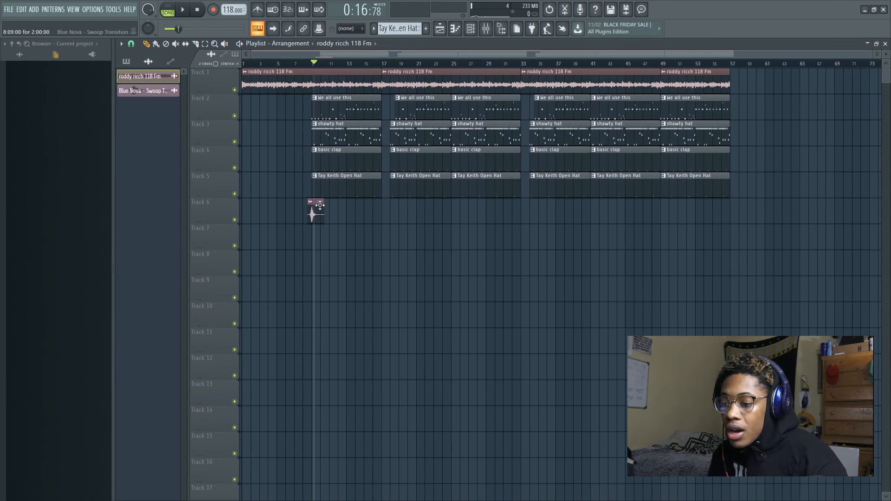
left_click(320, 206)
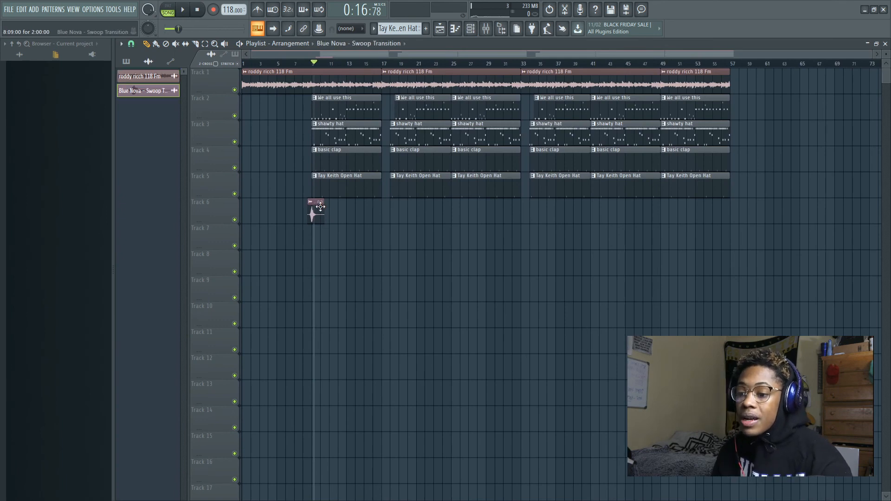
left_click(443, 216)
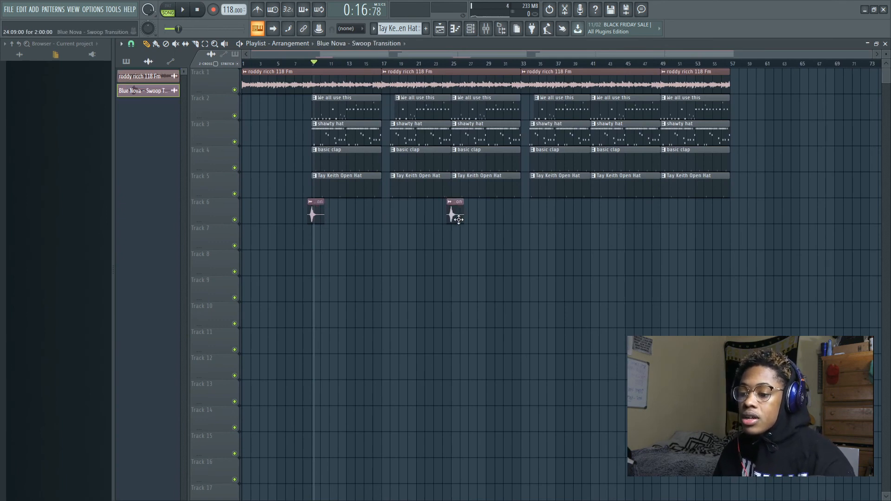
left_click_drag(453, 214, 456, 215)
left_click(582, 215)
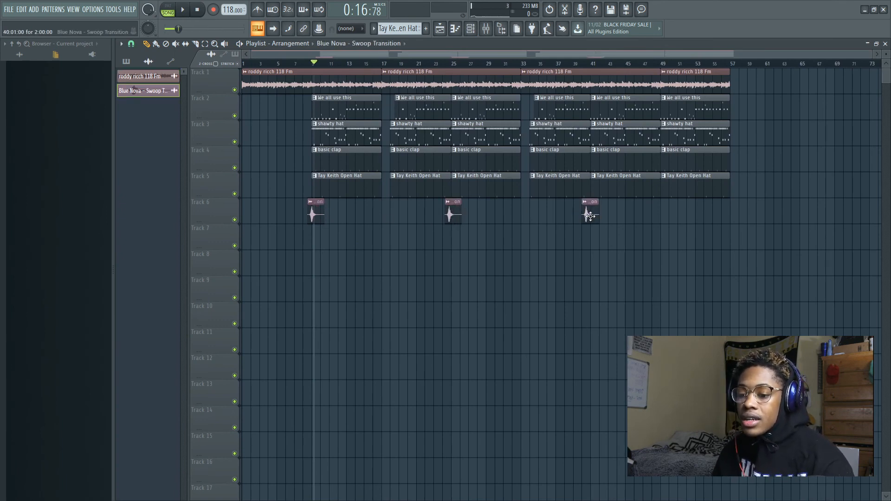
left_click_drag(590, 216, 594, 216)
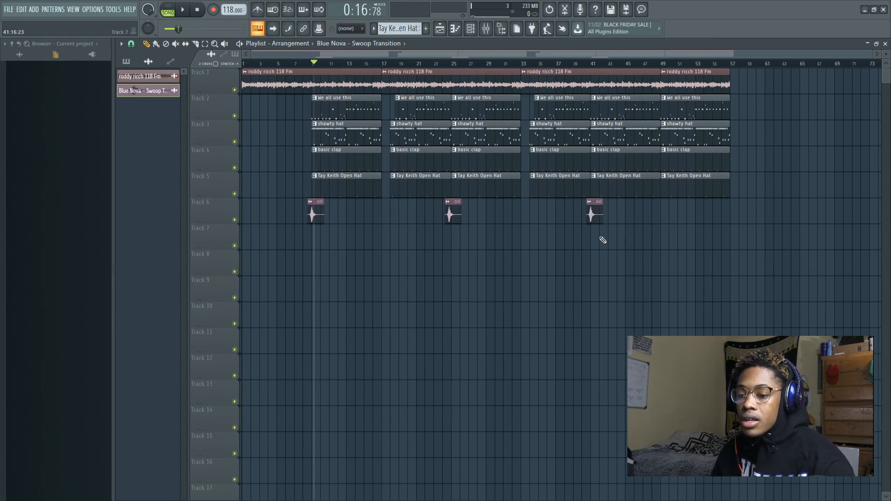